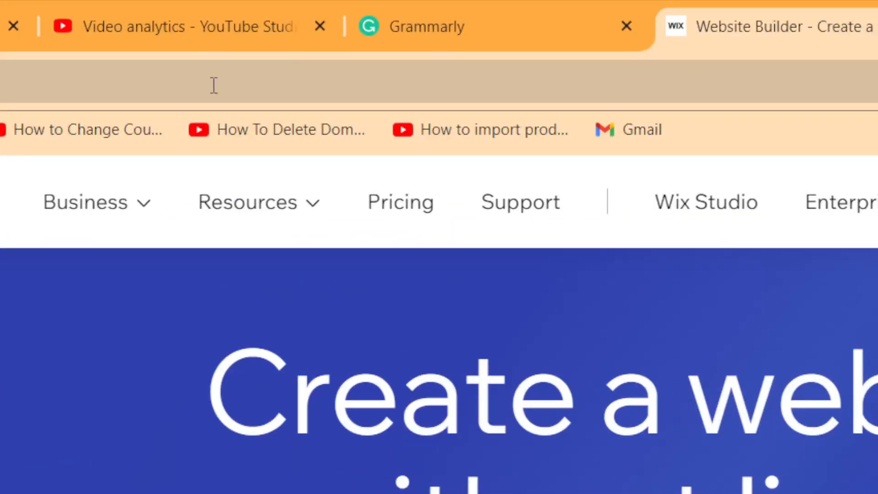
Start creating a new website from the wix.com homepage and open the sign-up page.
left_click(222, 65)
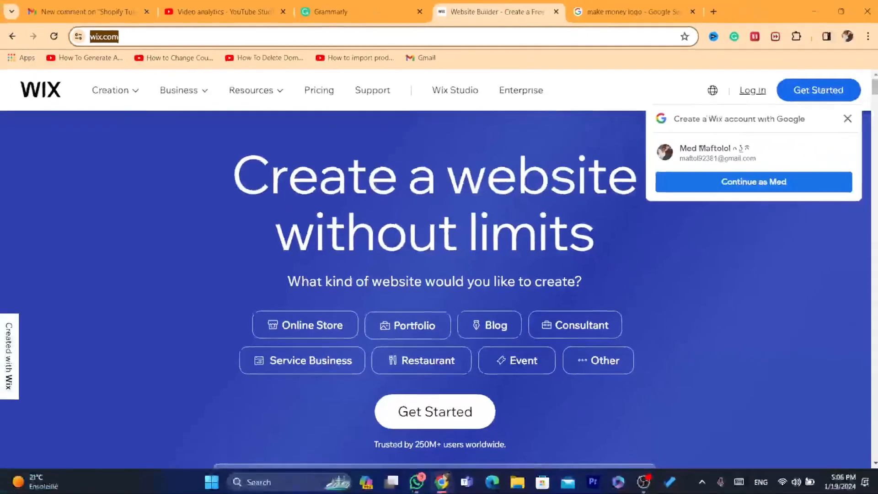
left_click(237, 345)
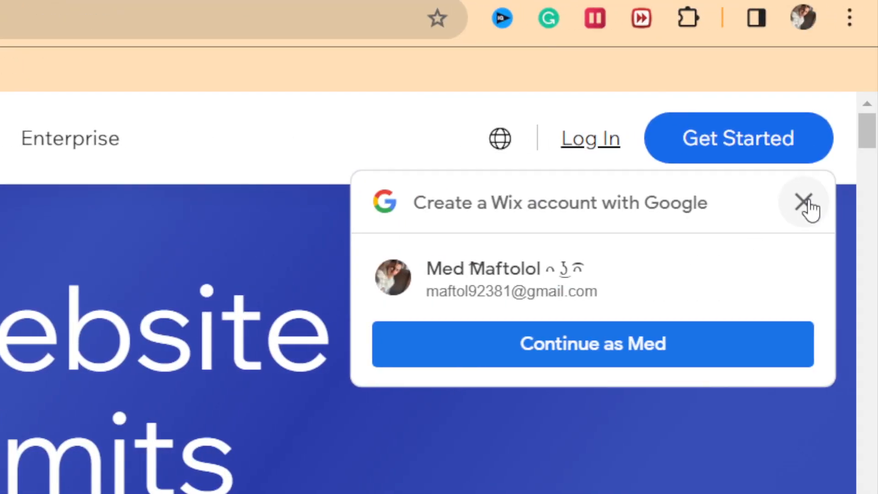
left_click(804, 202)
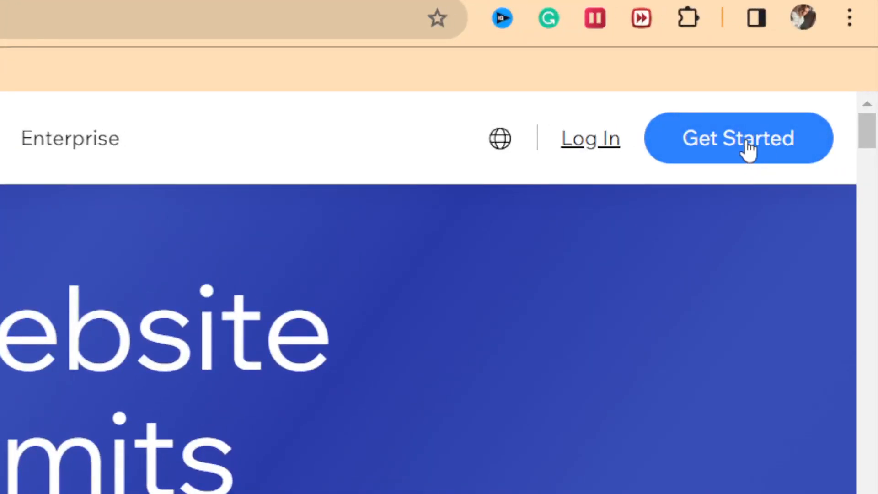
left_click(749, 148)
left_click(83, 78)
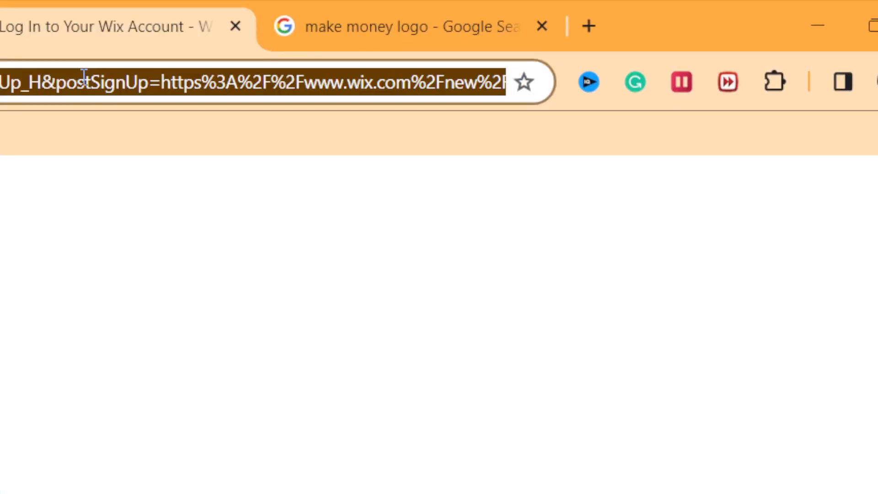
left_click(83, 77)
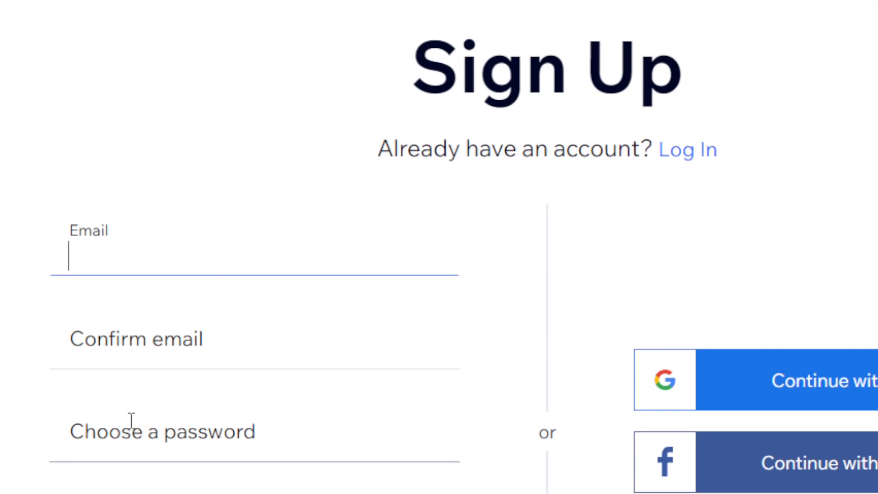
Sign up with the Facebook account and grant Wix access to the requested profile information.
left_click(131, 439)
left_click(110, 423)
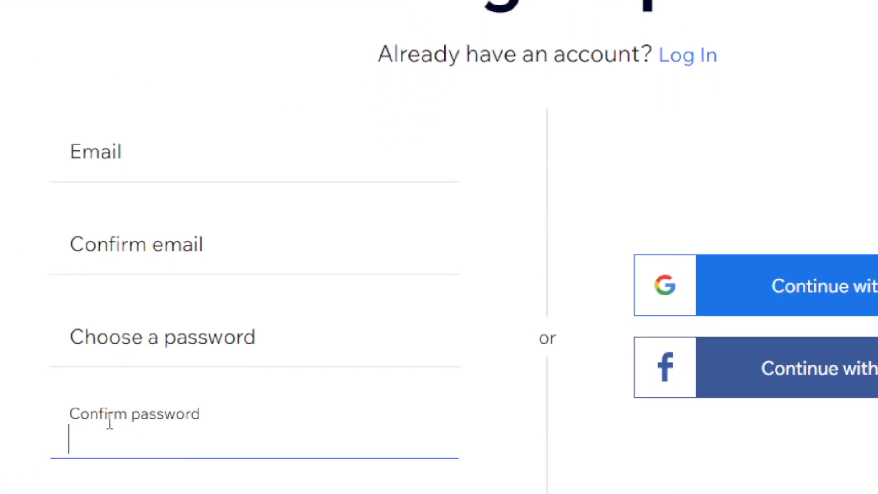
scroll(640, 406, "down", 1)
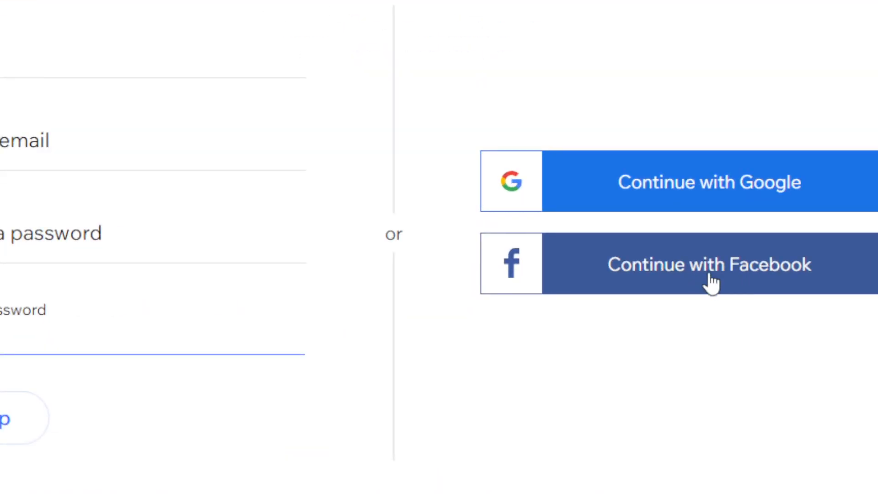
left_click(585, 290)
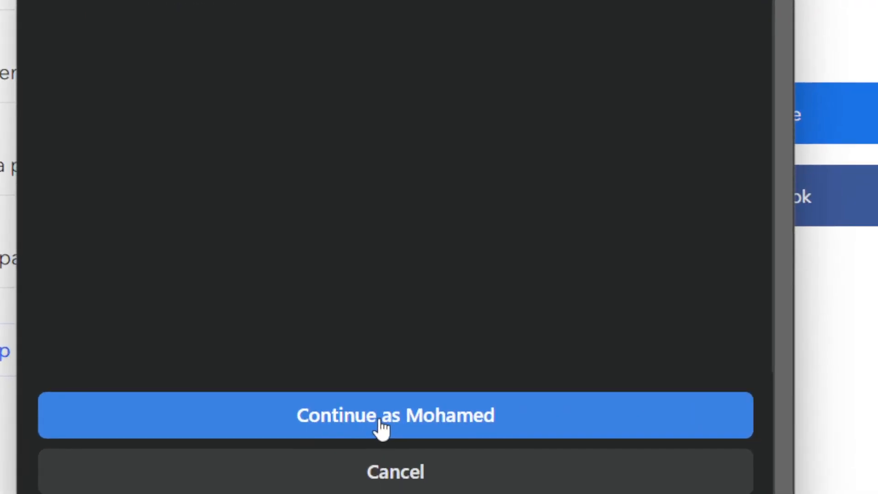
left_click(434, 384)
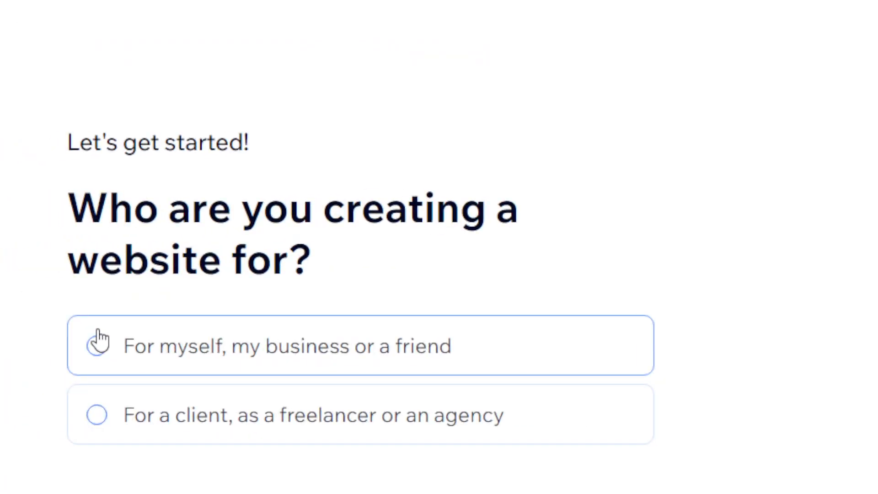
Set the website's purpose to "For myself, my business or a friend" and choose to set it up without AI.
left_click(98, 341)
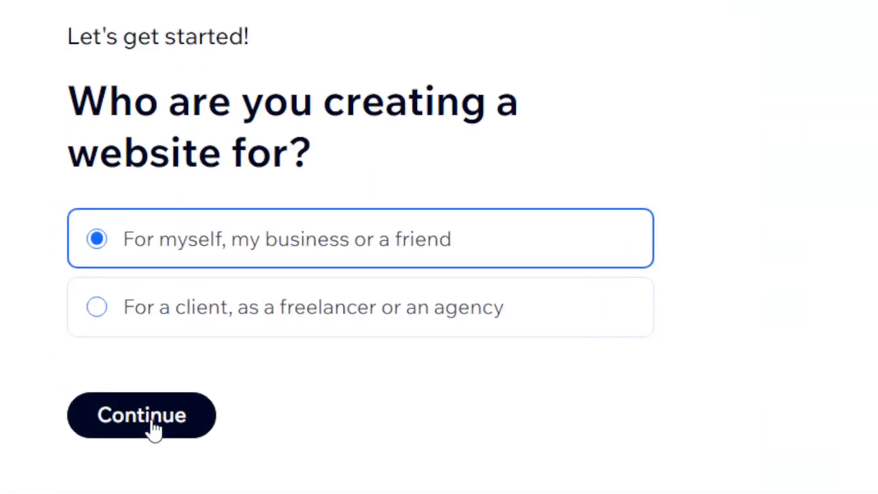
left_click(153, 423)
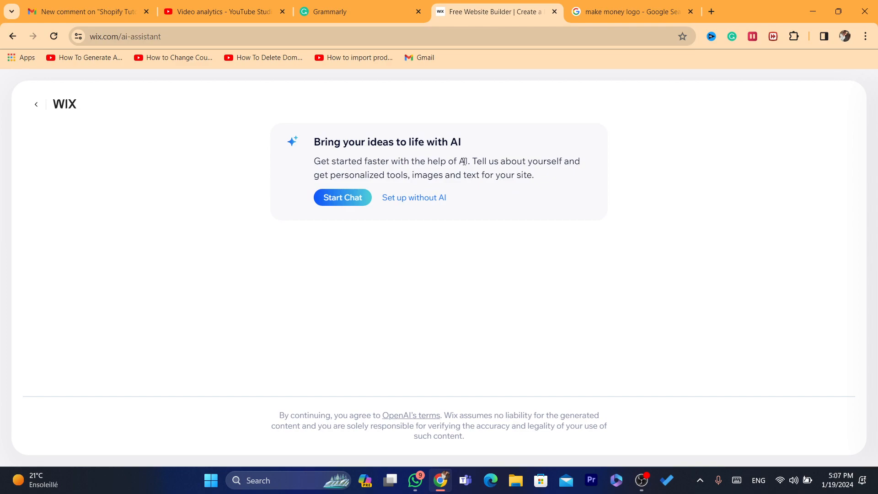
left_click_drag(319, 156, 467, 179)
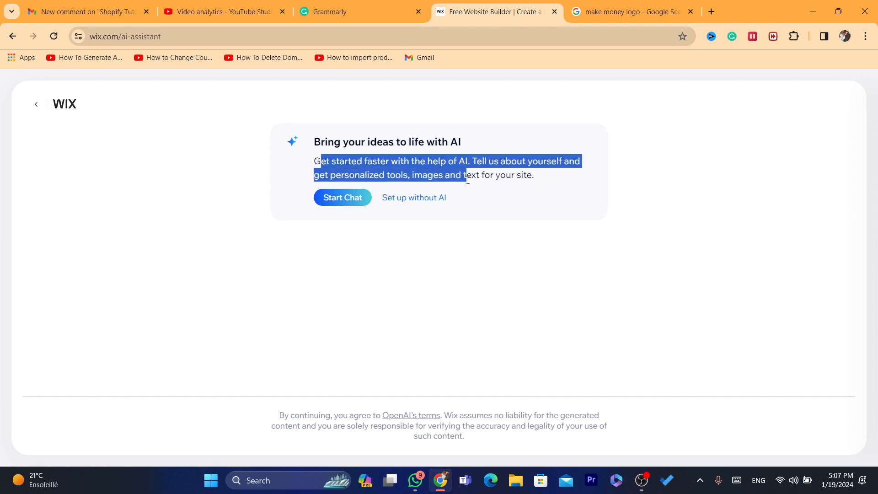
left_click(520, 176)
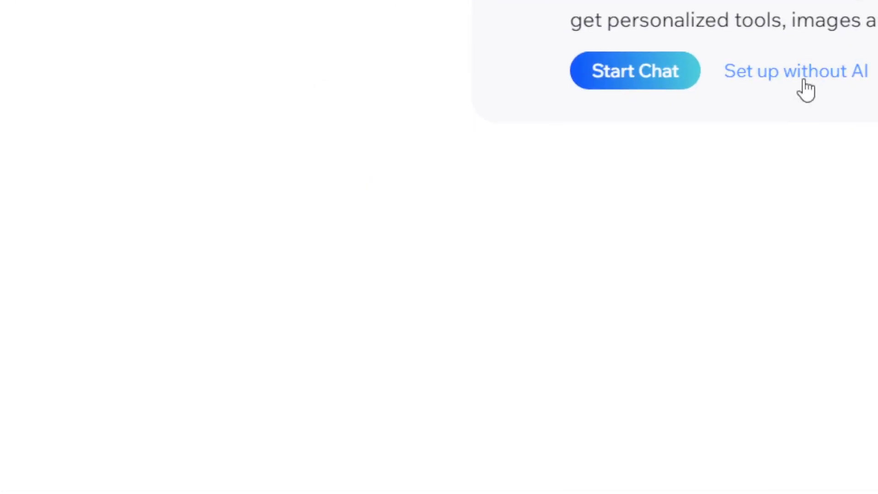
left_click(806, 84)
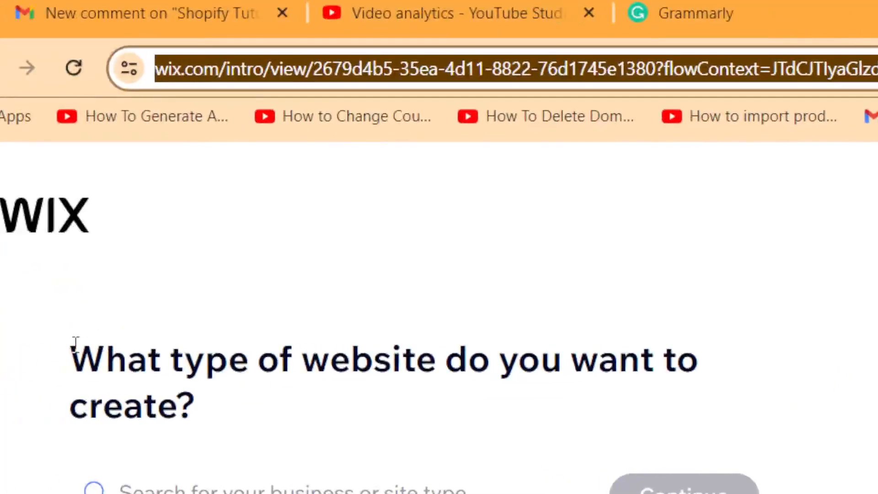
Choose Blog as the website type and continue to the dashboard setup.
left_click_drag(53, 161, 192, 191)
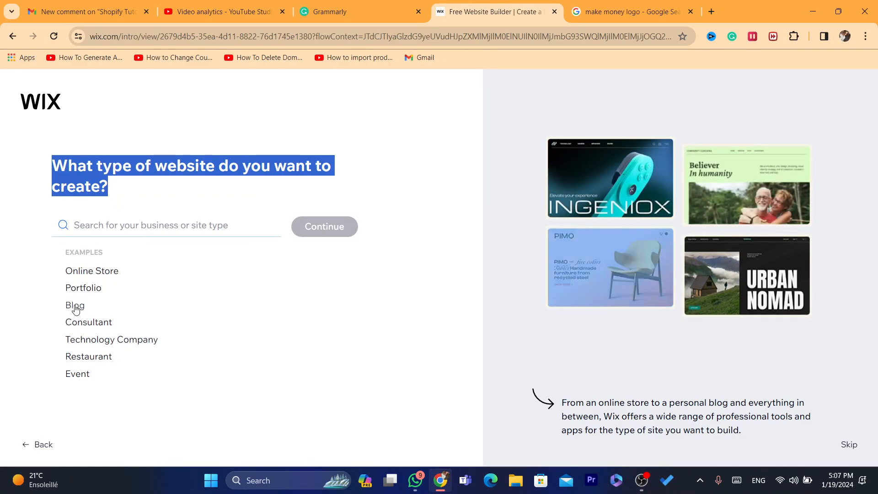
left_click(99, 231)
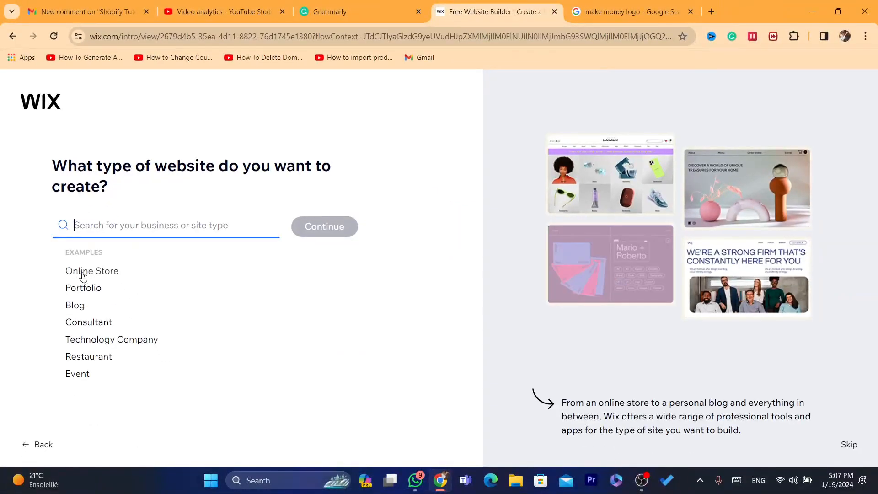
left_click(74, 307)
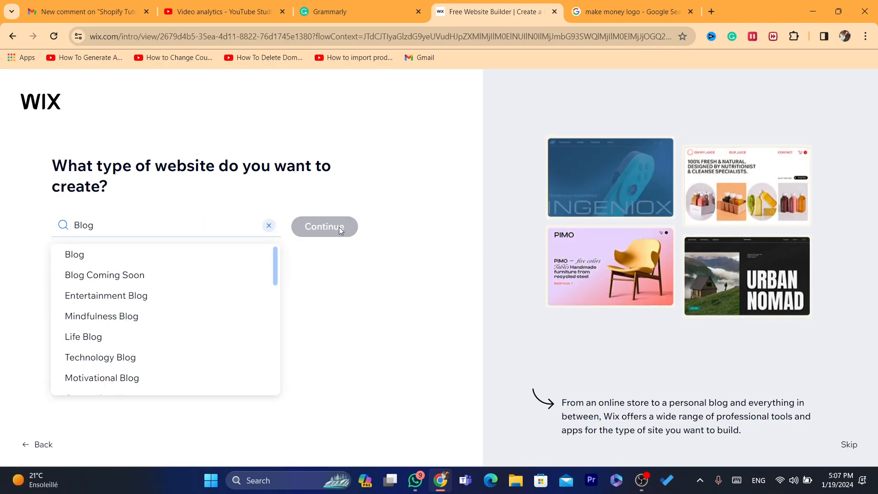
left_click(315, 227)
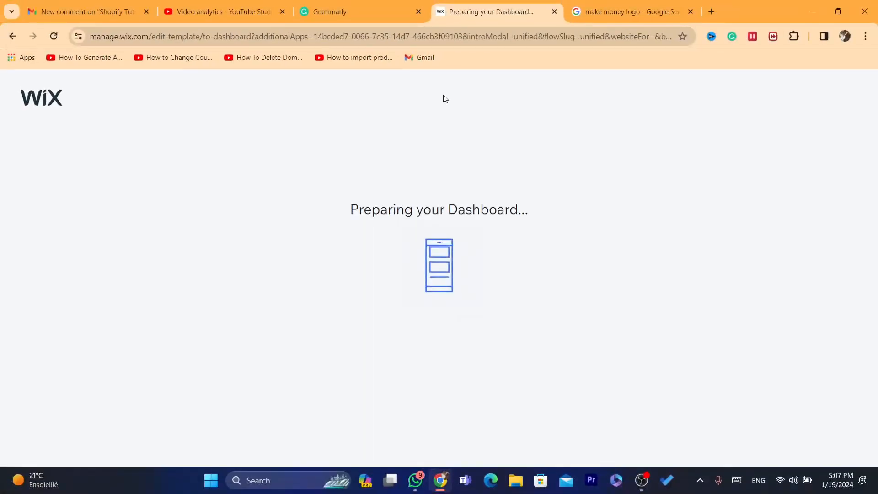
Name the website MAKE MONEY ONLINE and continue to the site goals.
left_click_drag(344, 211, 525, 214)
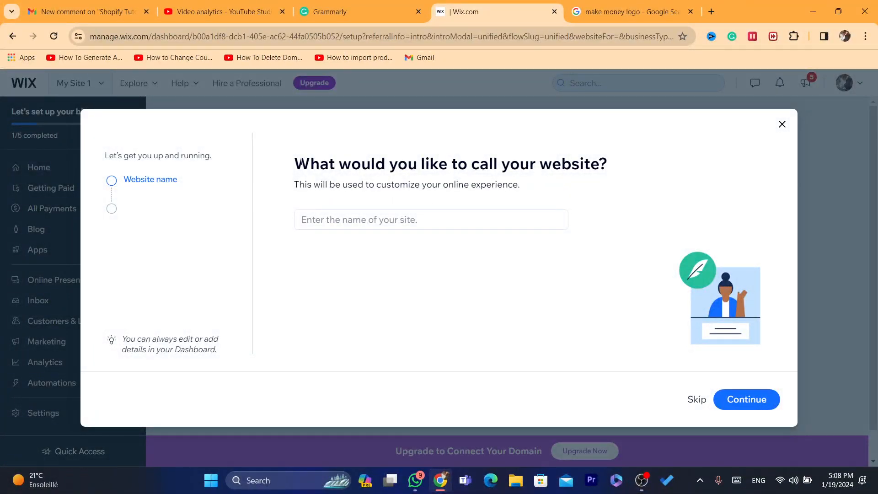
left_click_drag(302, 162, 478, 181)
left_click(468, 195)
left_click(372, 215)
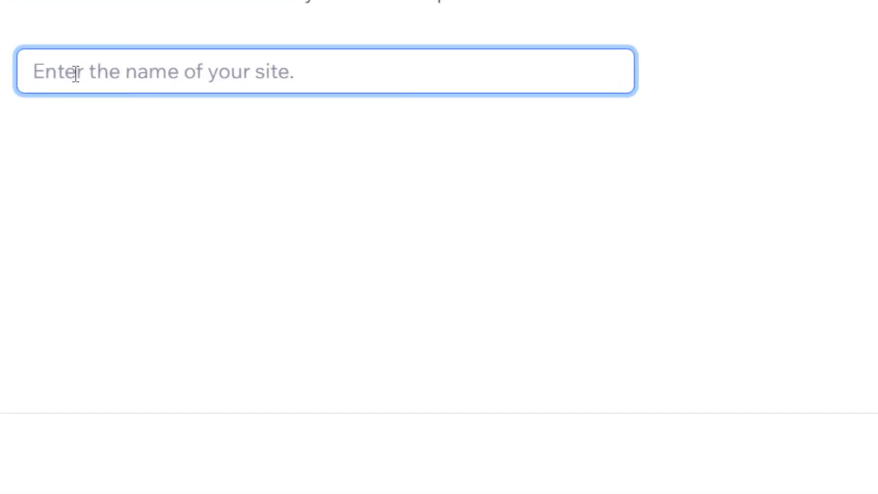
type("MAKE MONEY ONLINE")
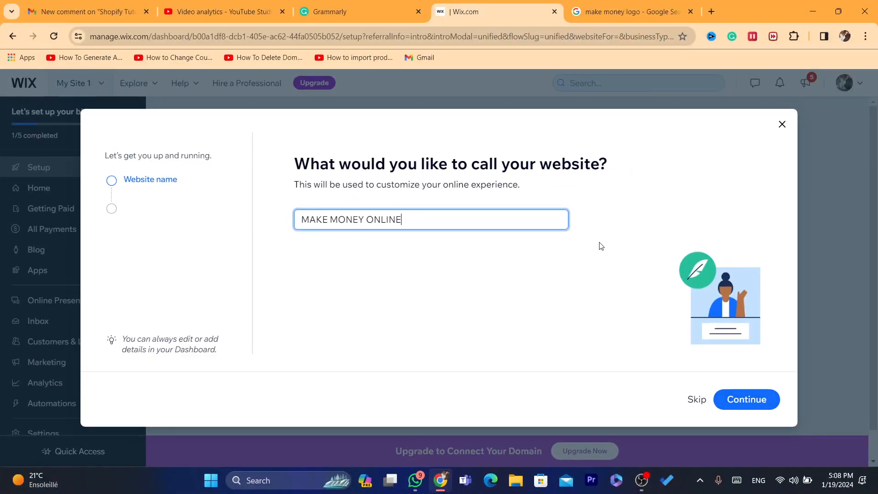
left_click(750, 406)
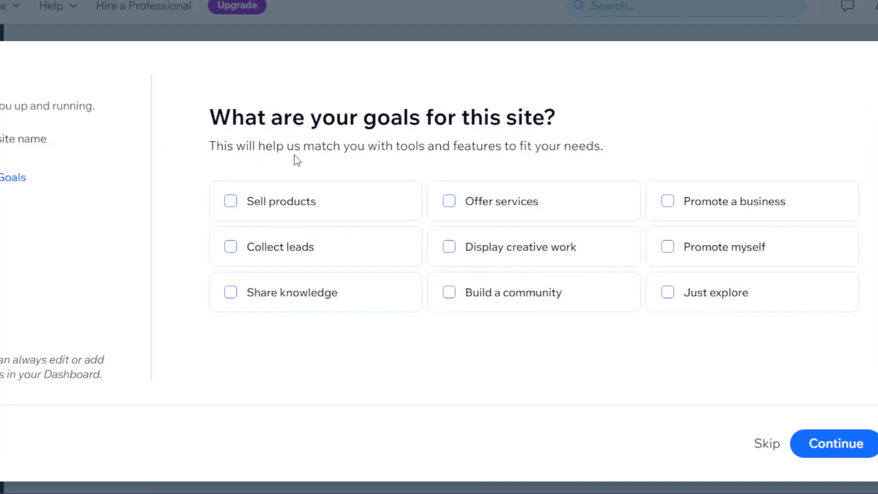
Select Offer services and Share knowledge as the site's goals and continue to the apps.
left_click_drag(232, 118, 561, 146)
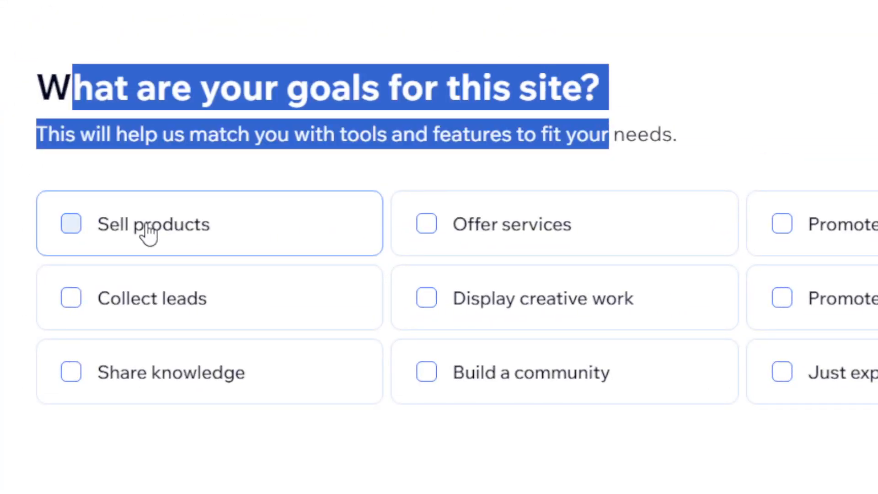
left_click(474, 241)
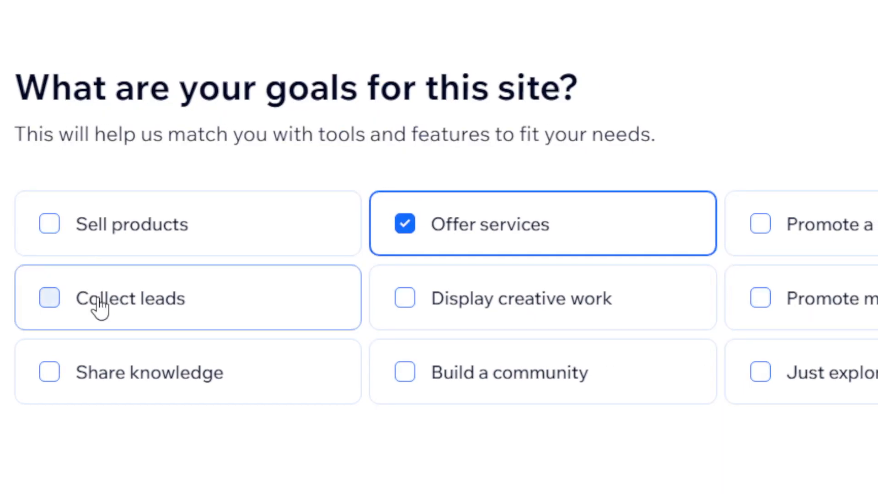
left_click(131, 367)
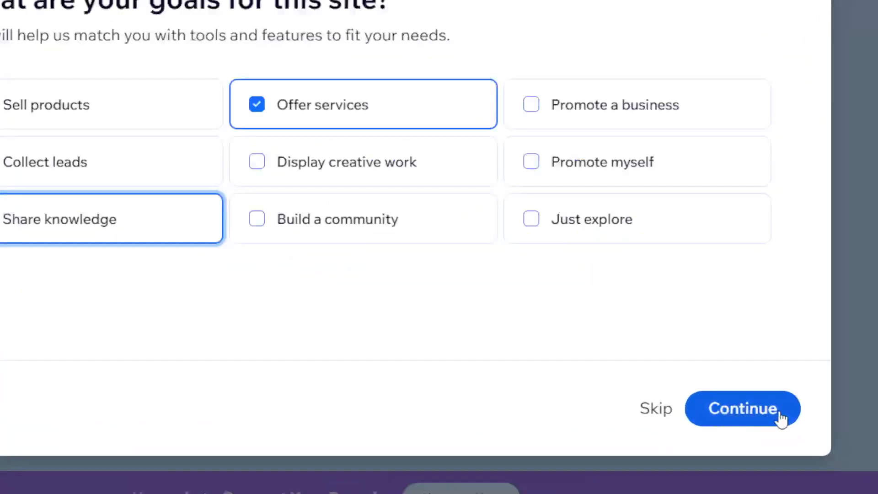
left_click(750, 398)
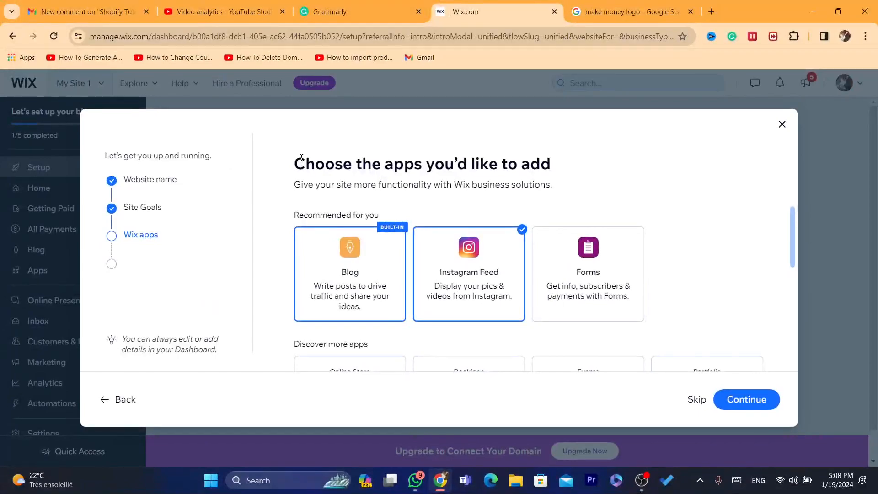
Look through the Wix apps that can be added to the site and continue the setup.
left_click_drag(303, 165, 490, 164)
left_click_drag(855, 212, 868, 260)
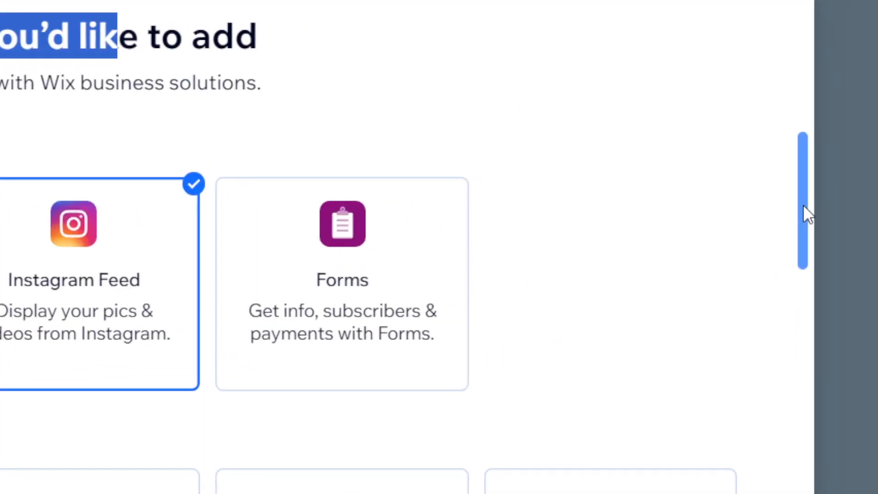
left_click_drag(804, 252, 793, 355)
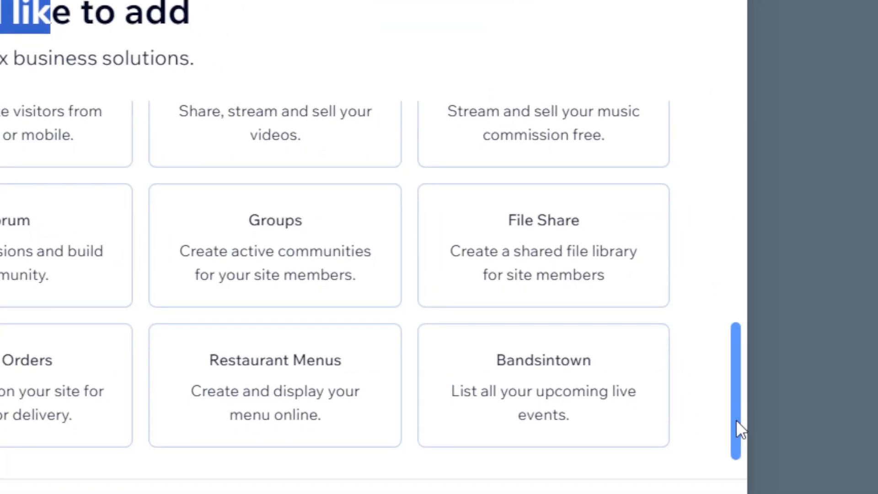
left_click_drag(737, 423, 727, 121)
left_click(70, 47)
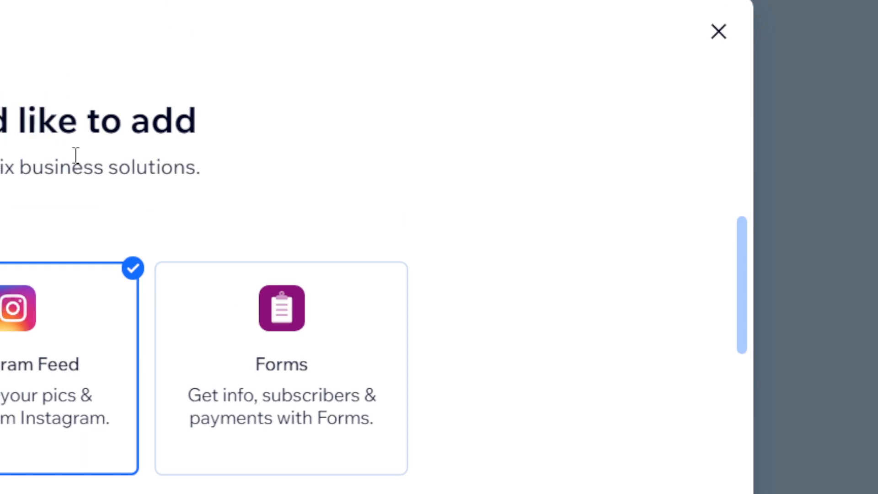
left_click_drag(740, 251, 736, 288)
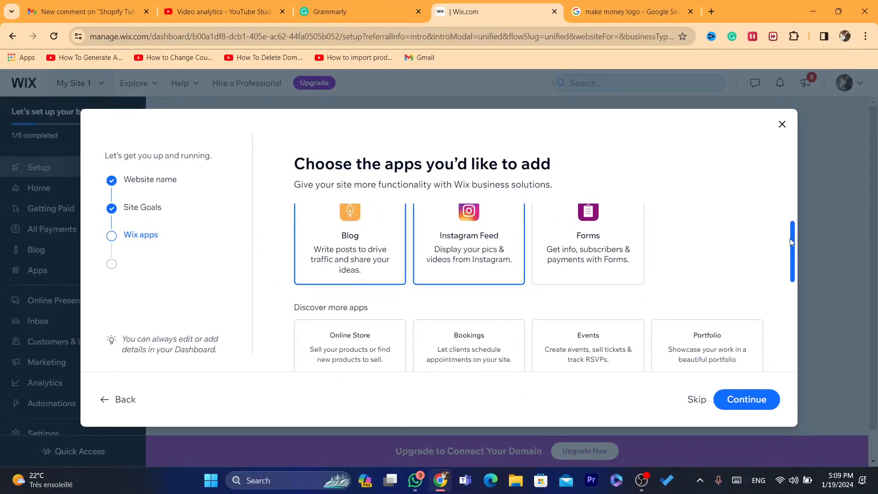
left_click_drag(791, 240, 792, 330)
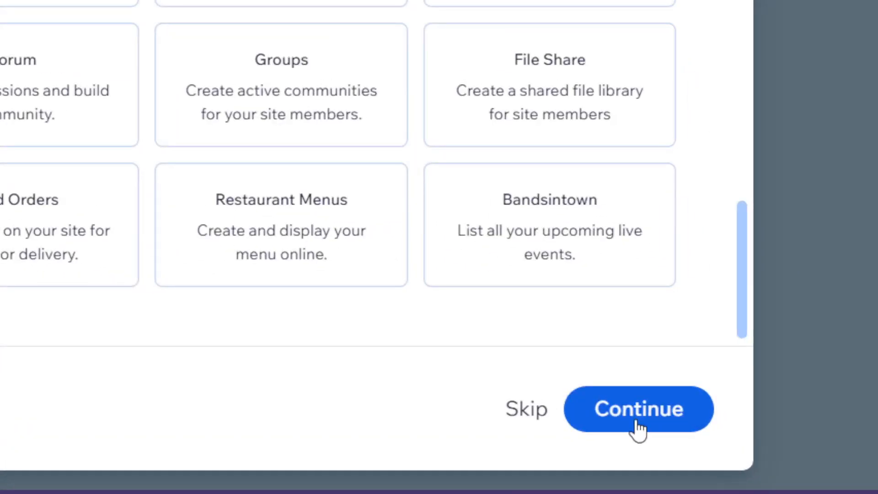
left_click(757, 397)
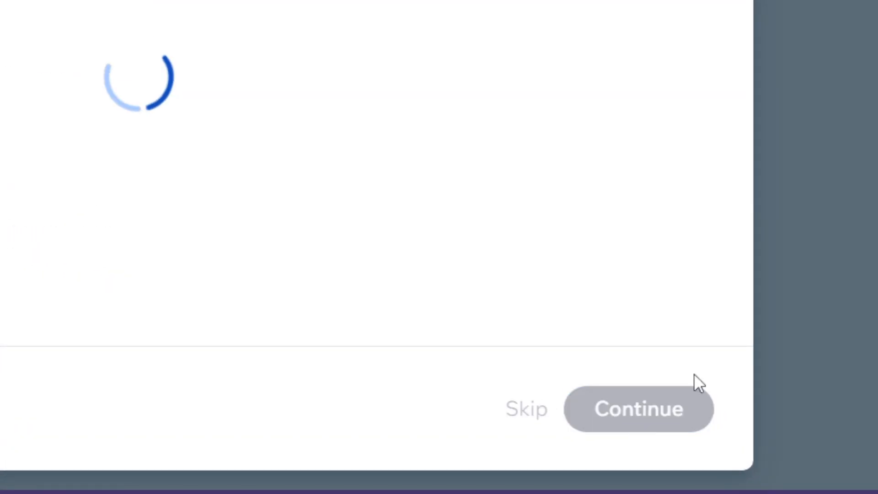
Proceed from the setup questions to the site's dashboard.
left_click_drag(0, 0, 46, 21)
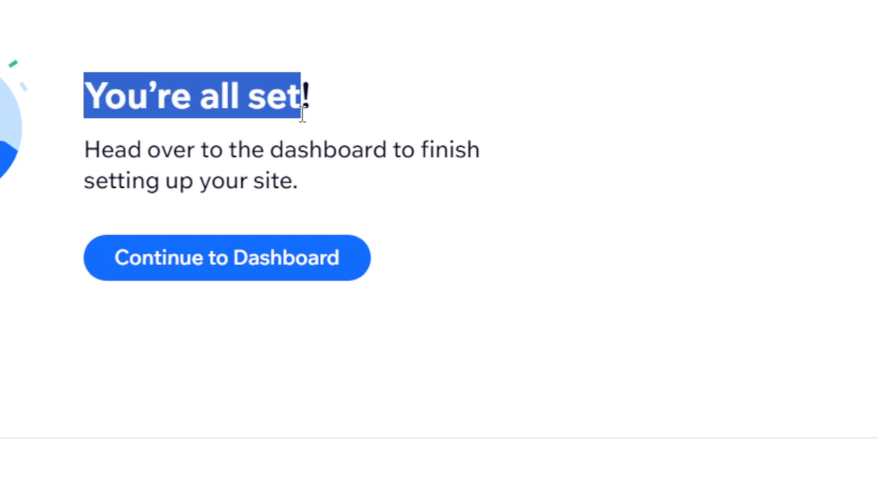
left_click_drag(84, 150, 317, 185)
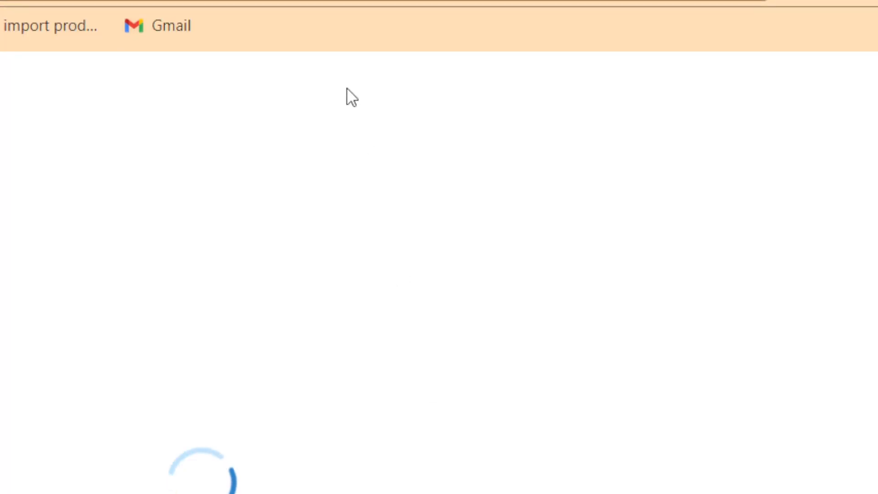
left_click(326, 65)
left_click(322, 77)
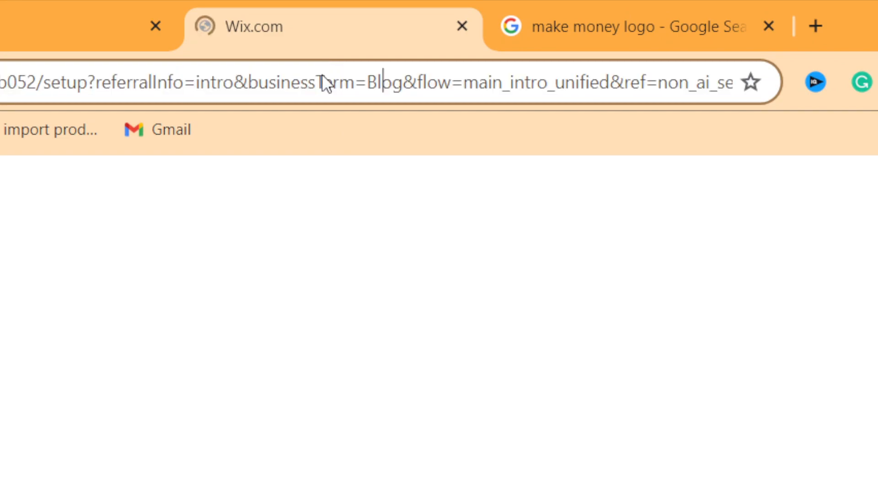
double_click(323, 75)
key("shift+Home")
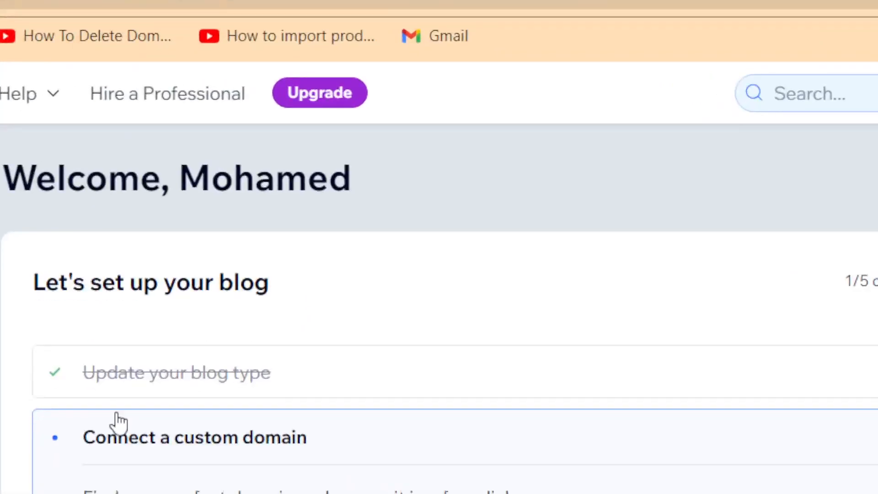
Check the custom domain item in the blog setup checklist and open the site design options.
left_click_drag(83, 437, 299, 439)
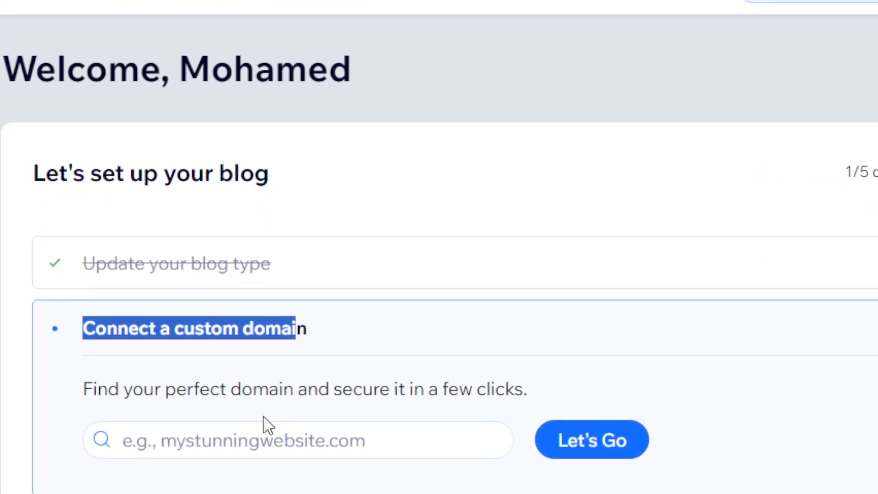
left_click(216, 448)
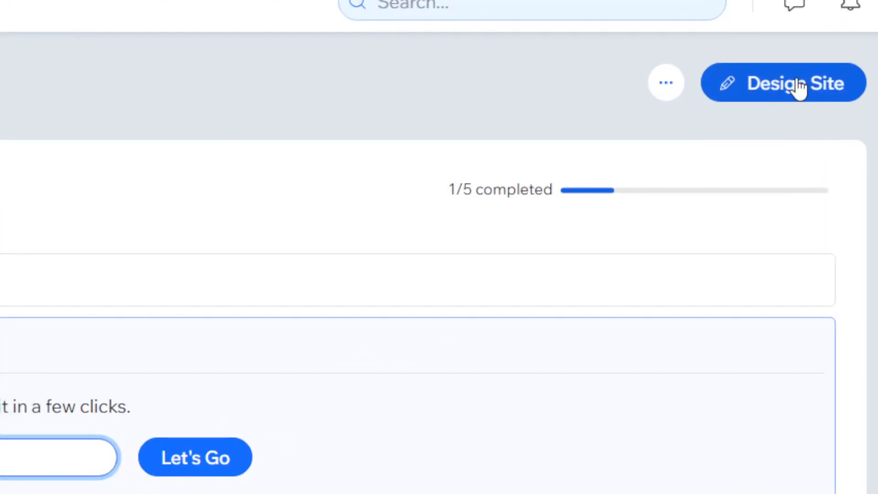
left_click(793, 86)
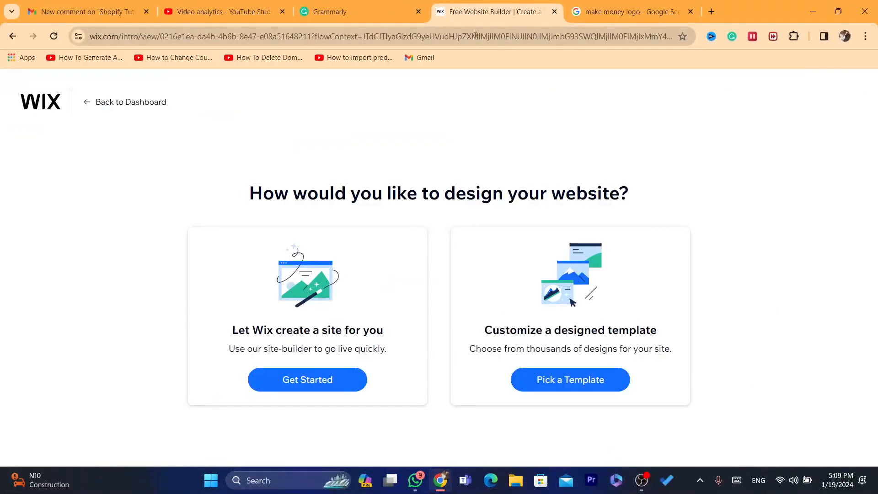
left_click(475, 36)
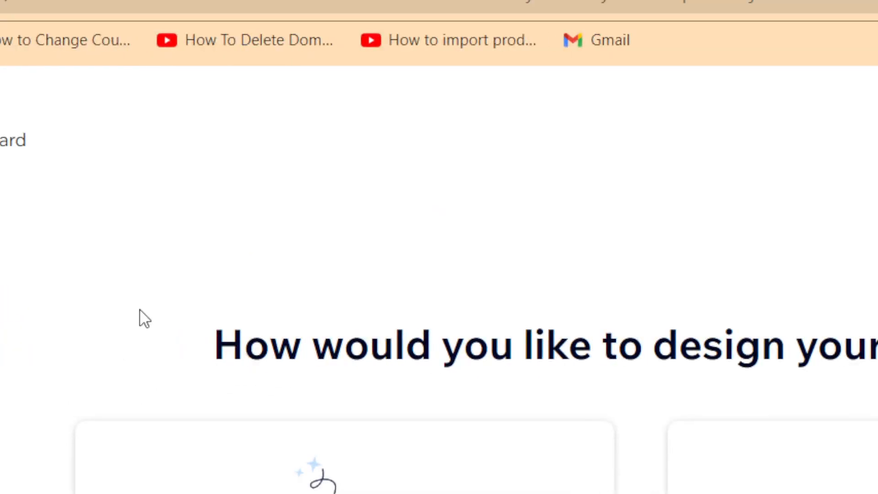
Compare the two design options: letting Wix create a site and customizing a designed template.
left_click_drag(151, 312, 877, 405)
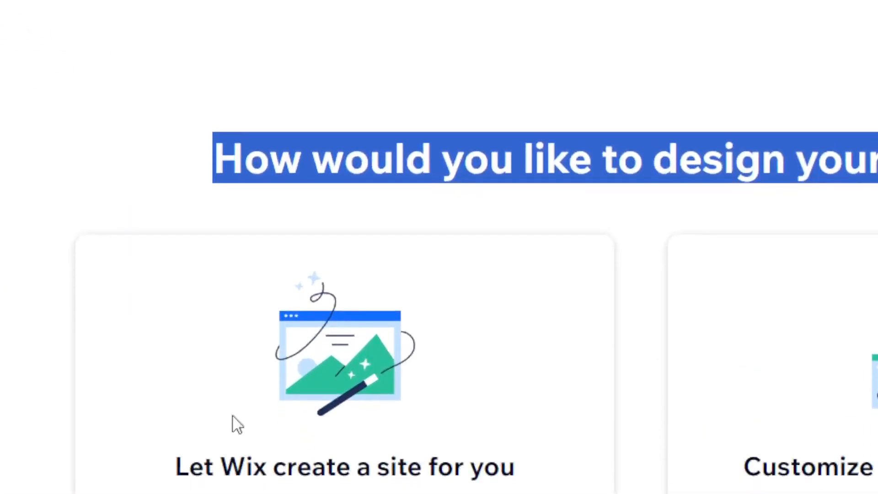
left_click_drag(157, 442, 555, 493)
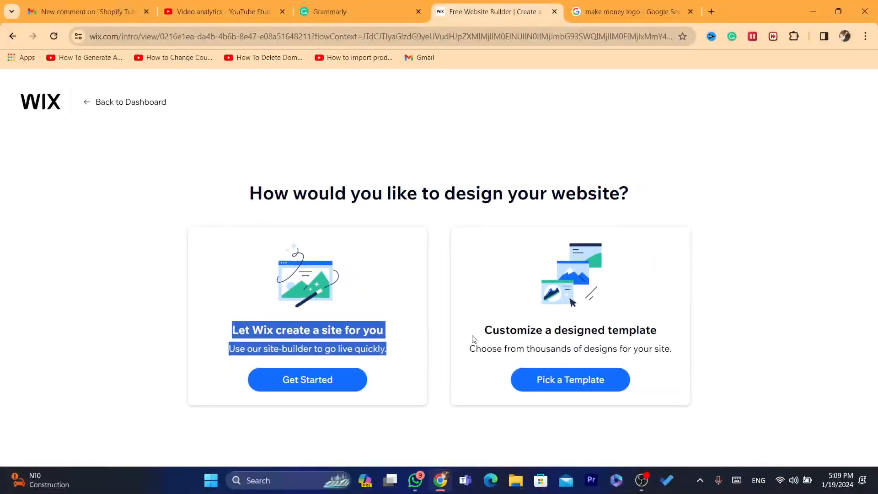
left_click_drag(474, 339, 685, 338)
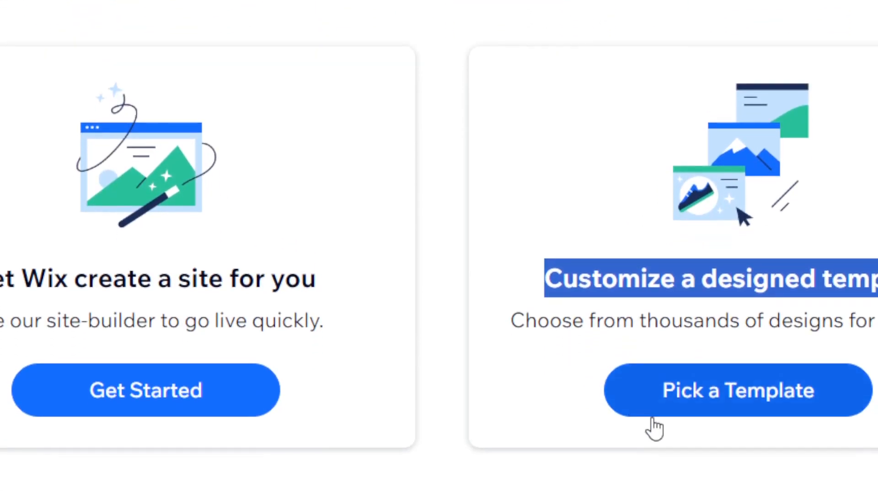
left_click(615, 280)
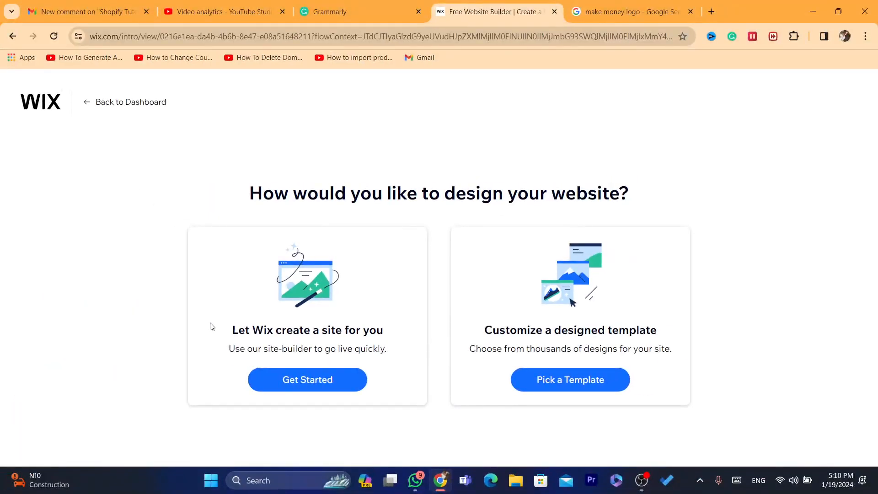
left_click_drag(210, 326, 411, 355)
left_click(225, 253)
left_click_drag(346, 315, 380, 333)
left_click(380, 336)
left_click_drag(213, 324, 392, 349)
left_click(392, 349)
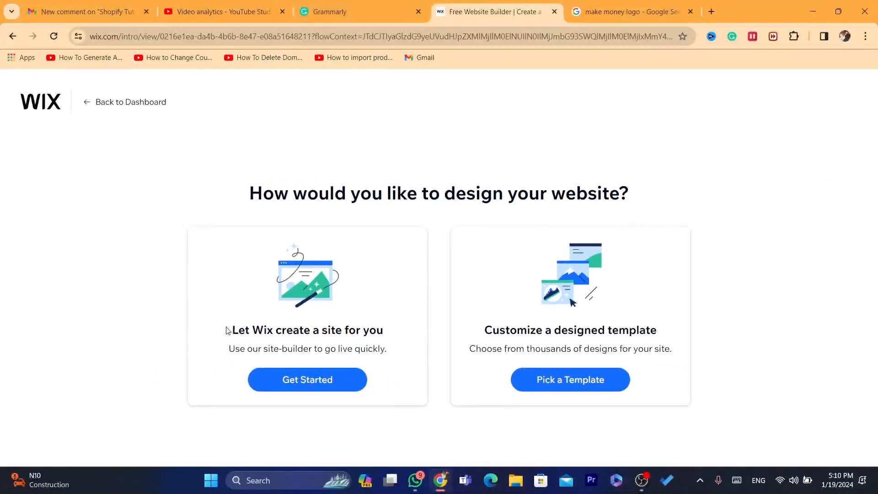
left_click_drag(115, 273, 498, 322)
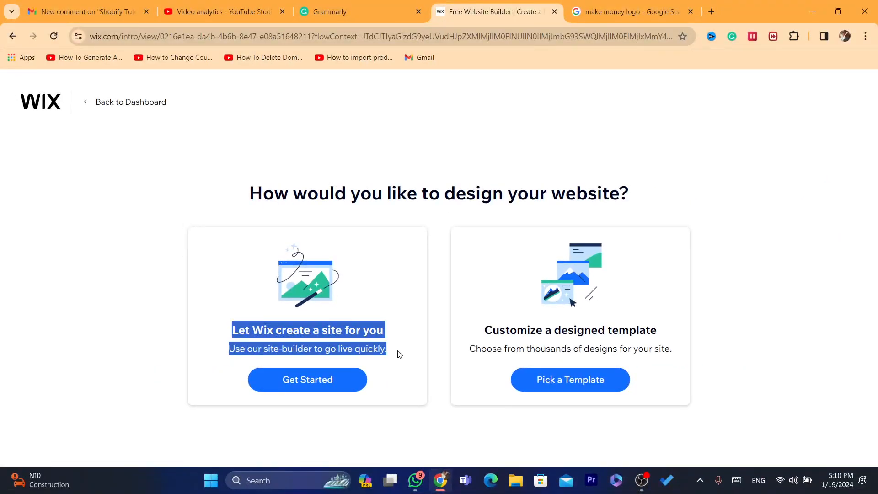
left_click(399, 354)
left_click_drag(226, 326, 392, 355)
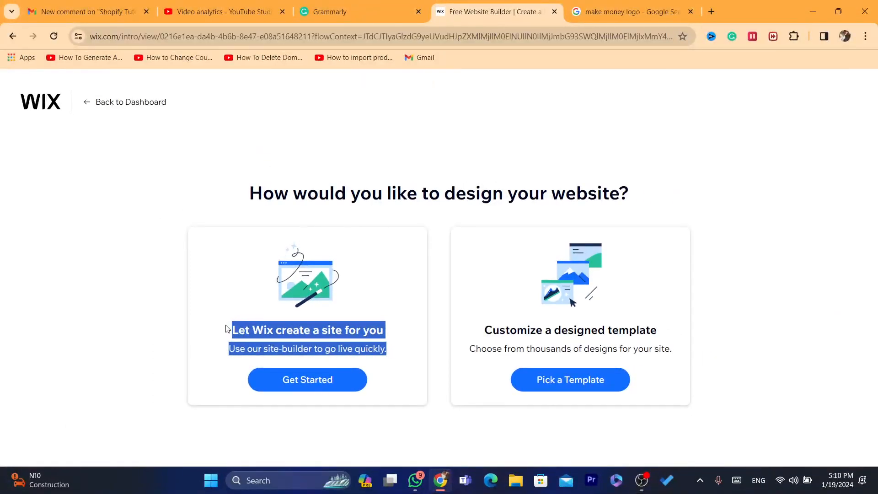
left_click(112, 273)
left_click_drag(226, 329, 379, 346)
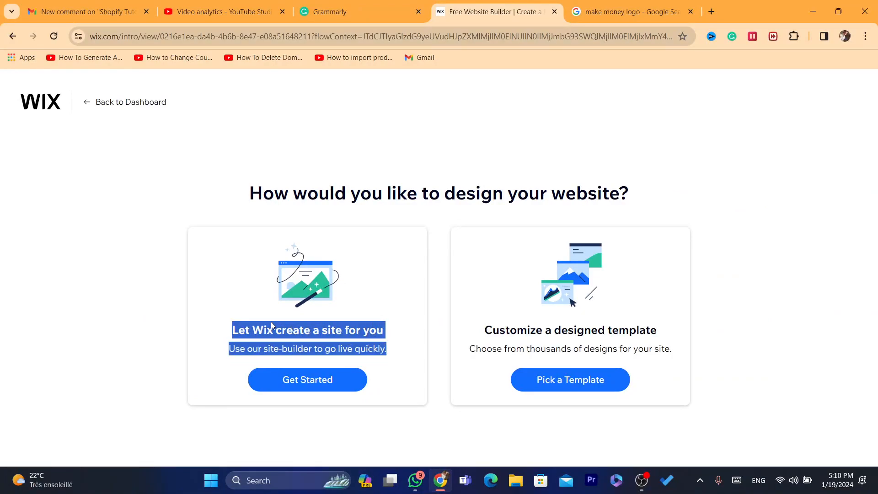
left_click_drag(215, 322, 394, 357)
left_click(230, 332)
left_click_drag(231, 332, 409, 346)
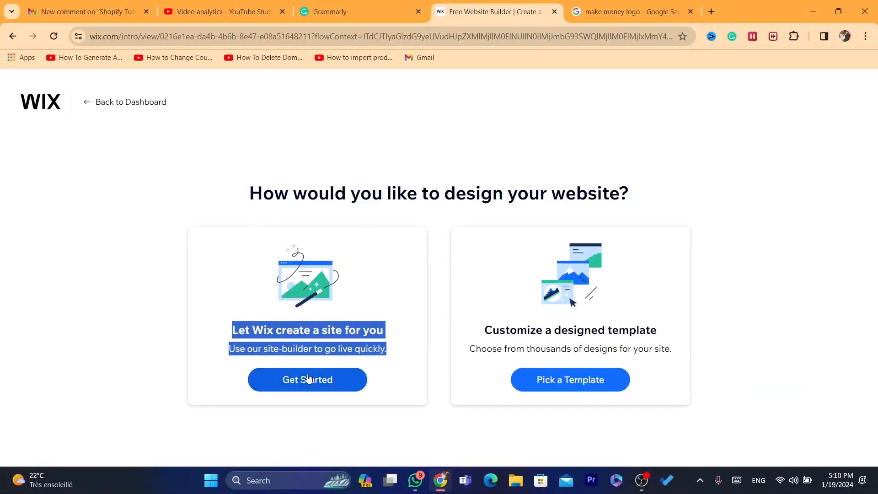
Choose to let Wix create the site and skip the business info form, leaving its contact and social details empty.
left_click(295, 384)
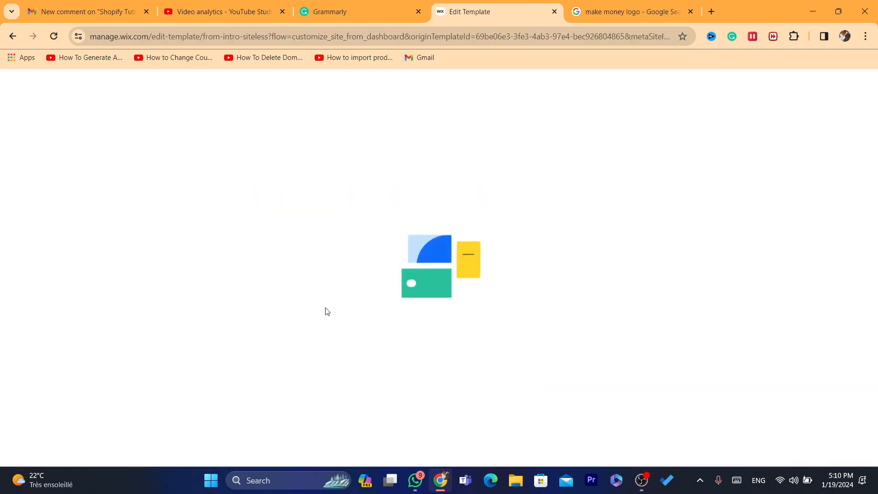
left_click(516, 38)
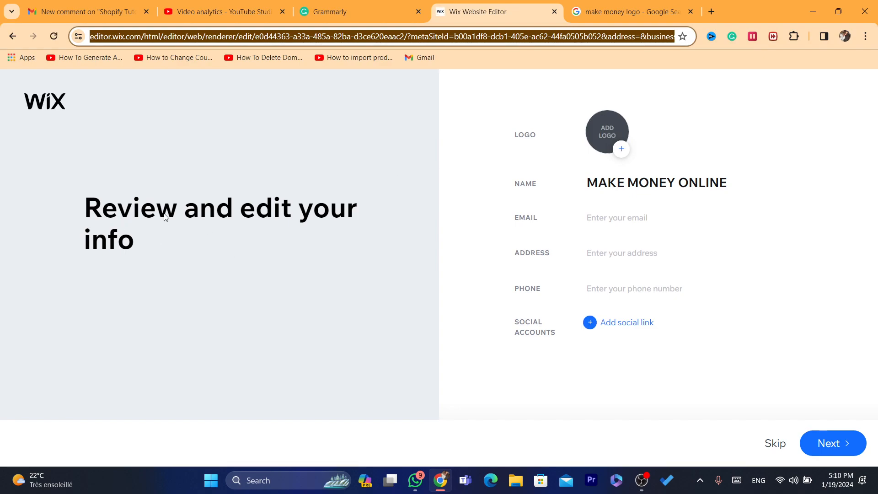
left_click(615, 220)
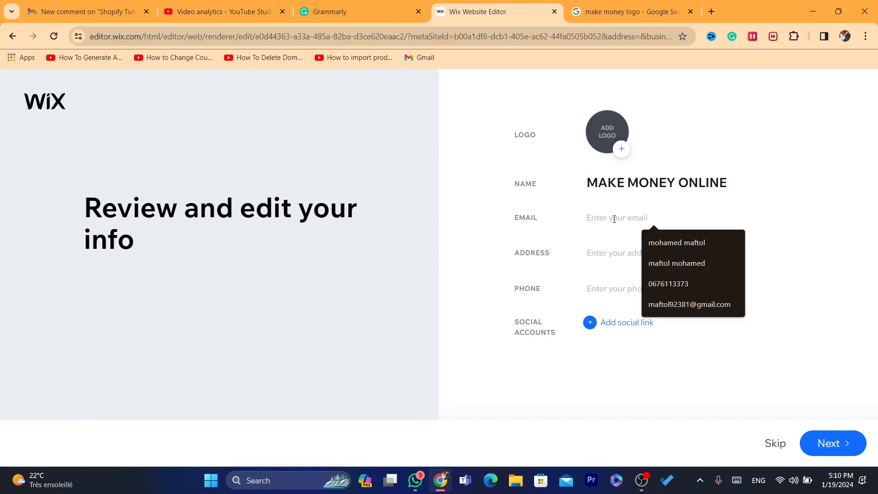
left_click(608, 253)
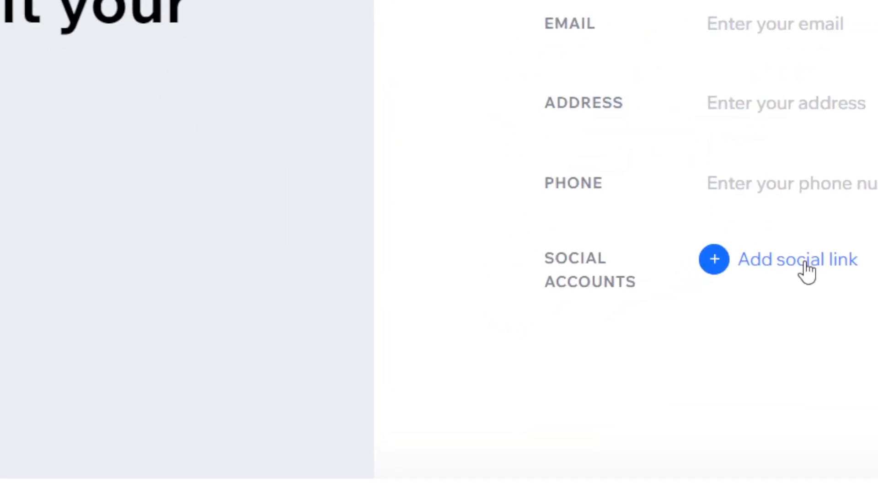
left_click(773, 444)
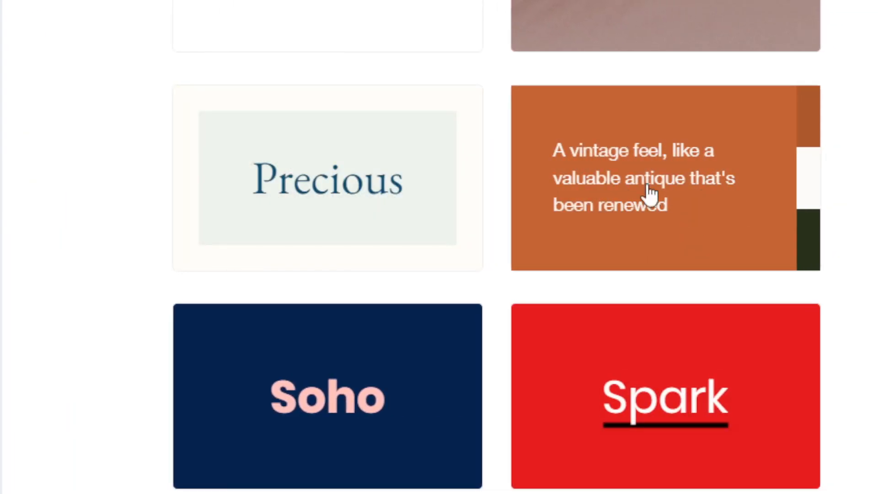
Pick the orange vintage-feel theme and the "You've Arrived!" homepage design, and continue past the suggested pages.
scroll(713, 137, "up", 1)
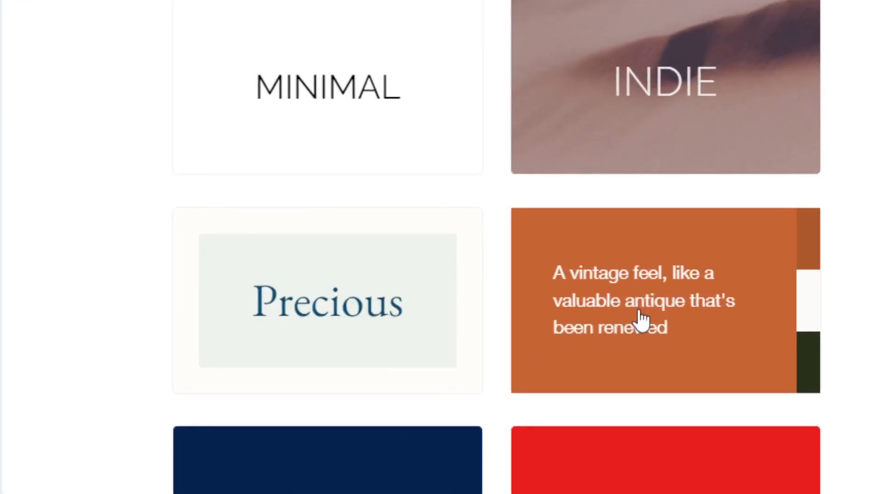
left_click(641, 320)
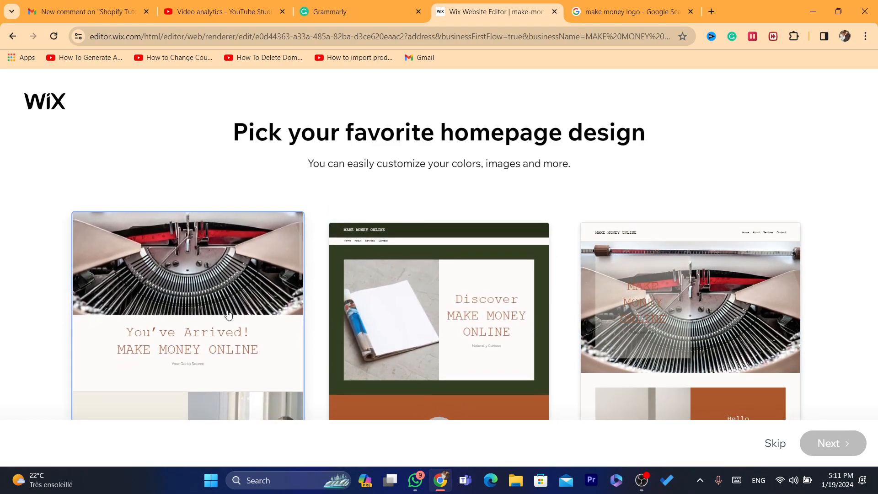
left_click(227, 313)
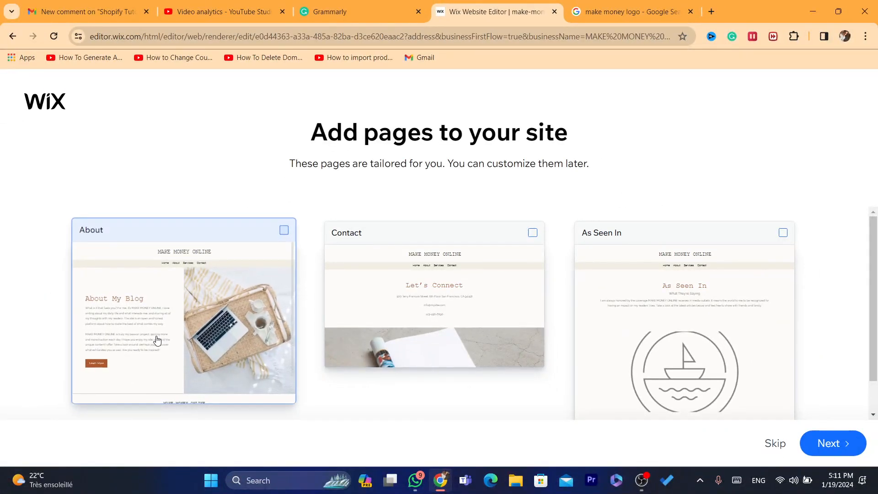
left_click(827, 442)
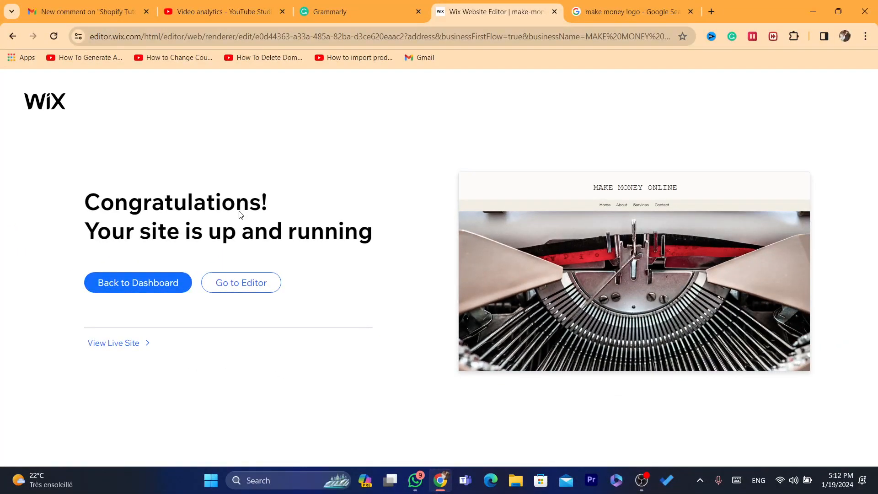
Return to the dashboard from the site completion page and open the site for editing.
left_click(152, 288)
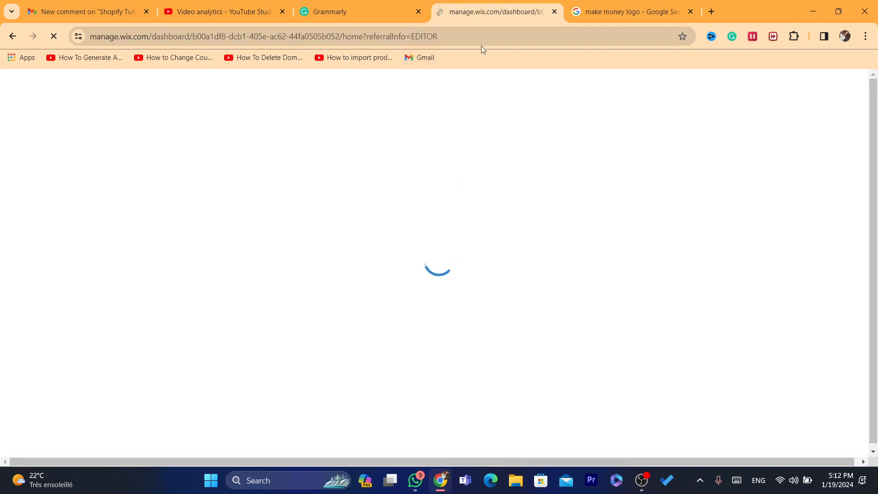
left_click(477, 37)
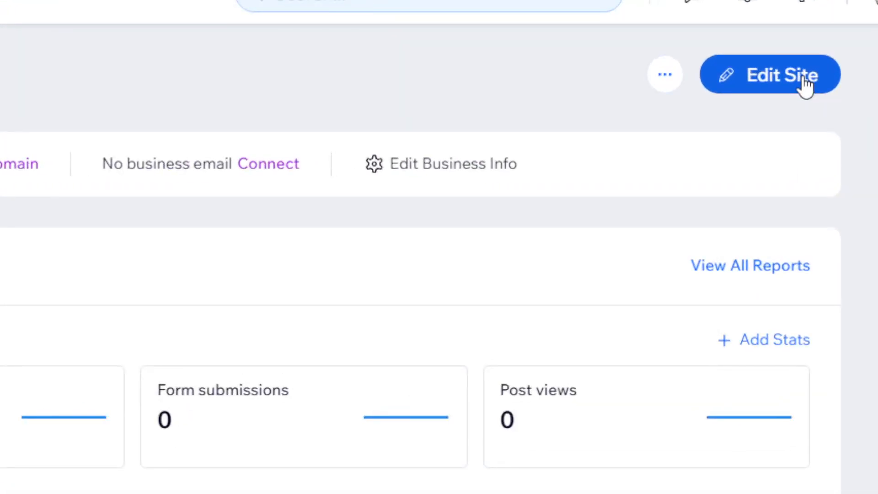
left_click(788, 120)
Check the key stats on the dashboard home, including the Subscriptions sold report, and return to the dashboard home.
left_click(75, 6)
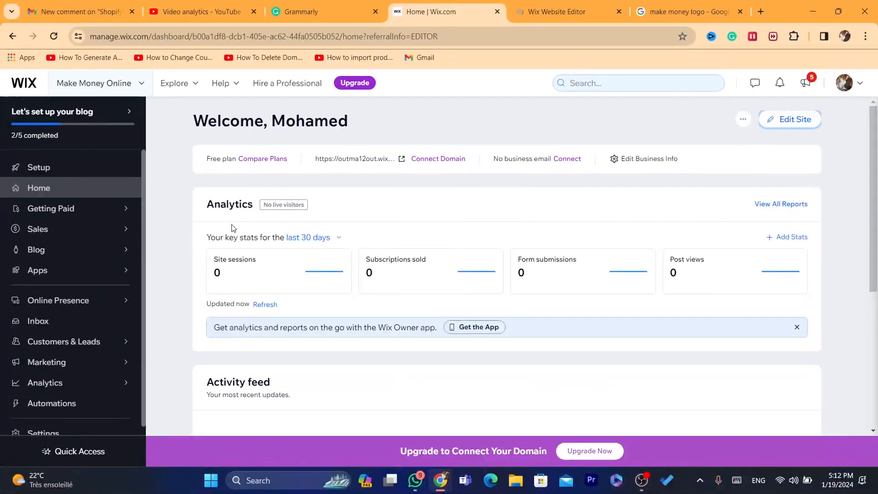
left_click(373, 263)
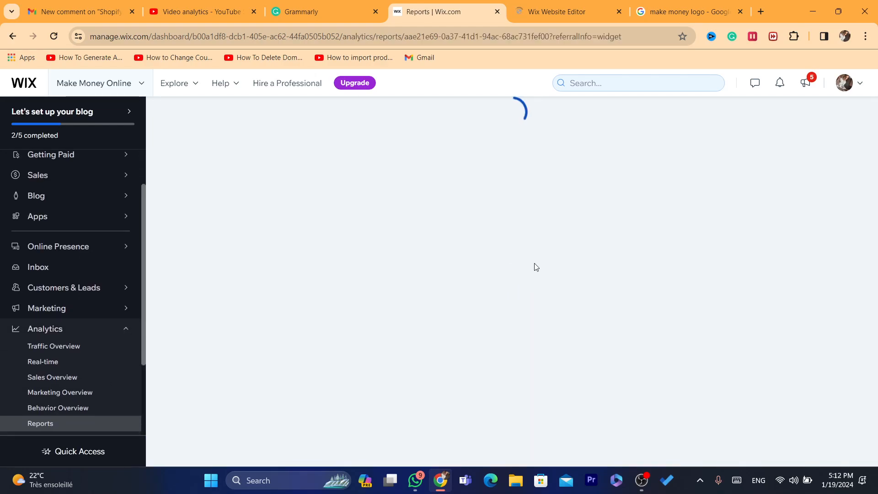
left_click(13, 36)
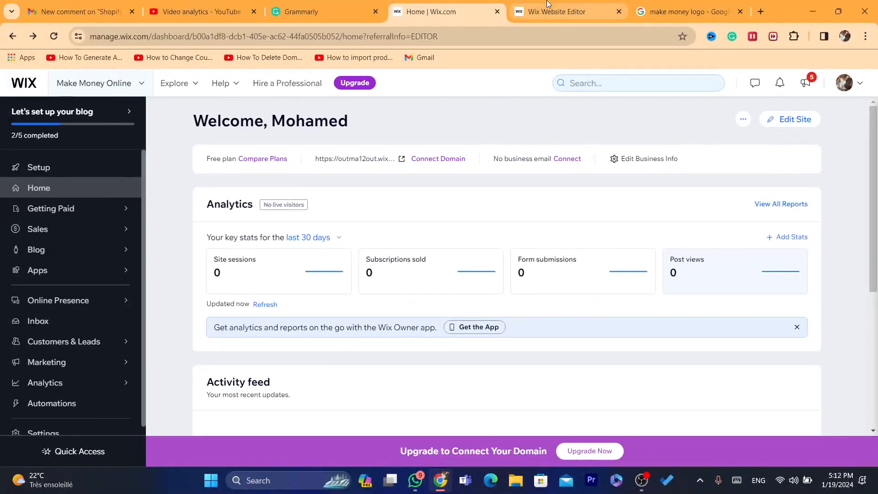
Switch to the site editor and show the home page header at 100% zoom.
left_click(549, 5)
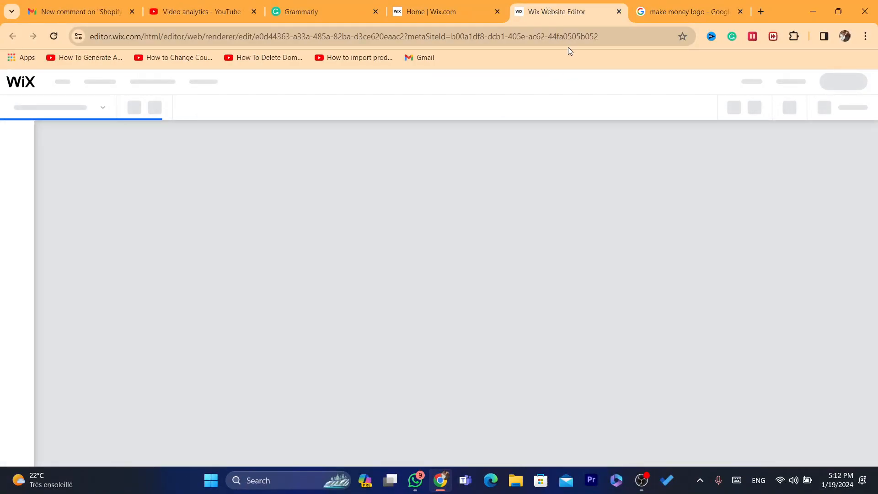
left_click(559, 35)
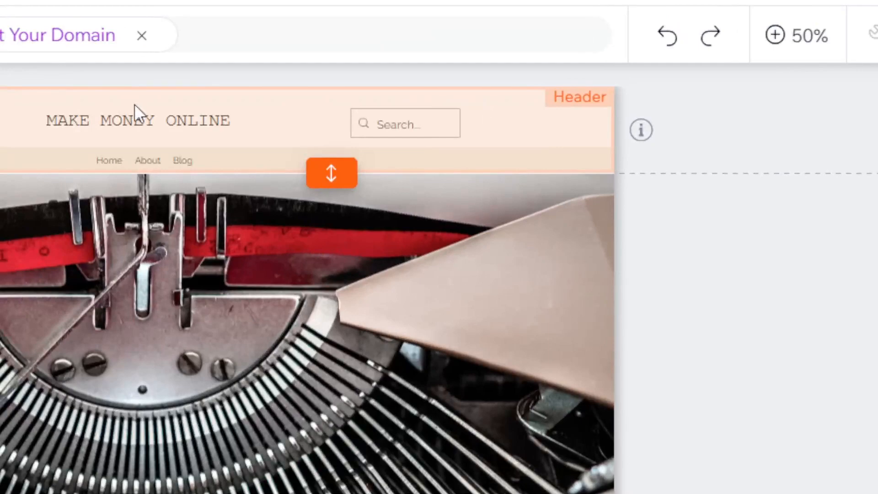
left_click(437, 145)
left_click(112, 116)
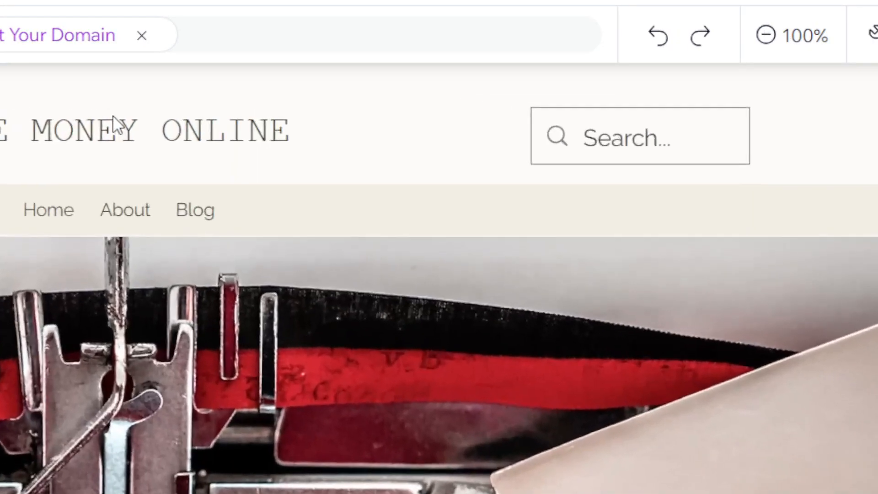
Try out the font size of the header's MAKE MONEY ONLINE title in its text settings, leaving it at 28 px.
left_click(88, 131)
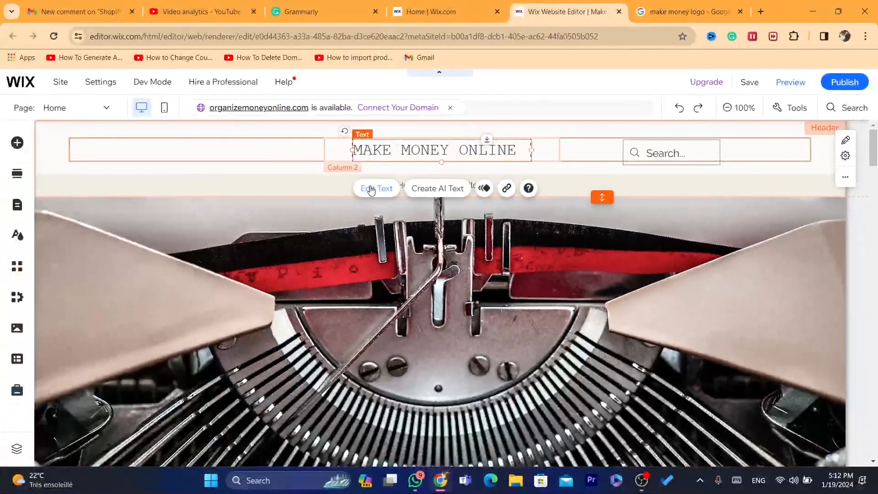
left_click(371, 188)
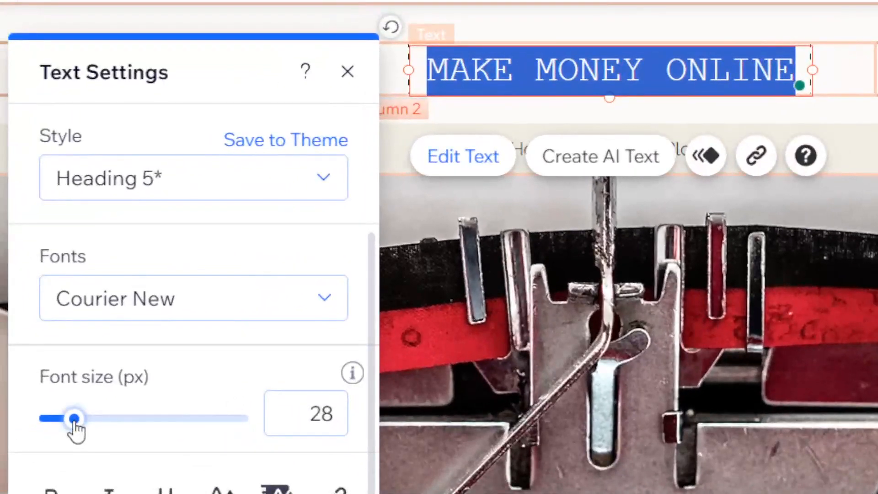
mouse_move(75, 430)
left_mouse_down()
mouse_move(129, 421)
mouse_move(60, 418)
mouse_move(94, 420)
mouse_move(86, 420)
left_mouse_up()
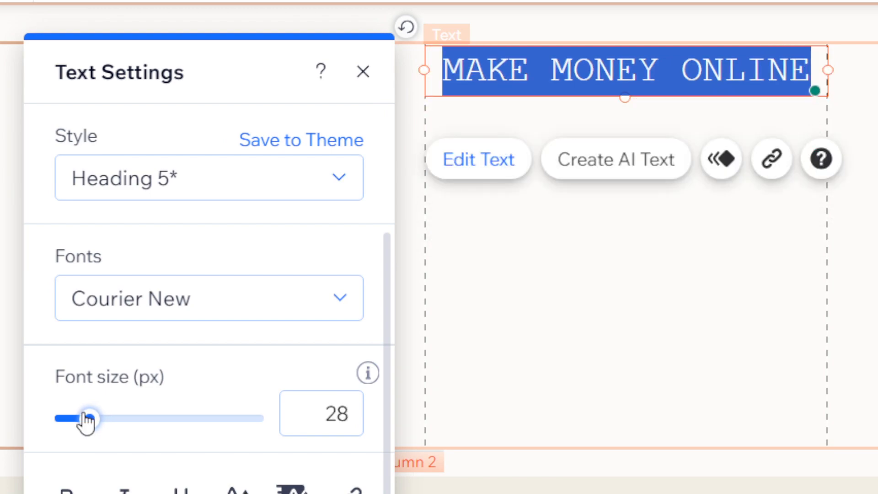
left_click(676, 350)
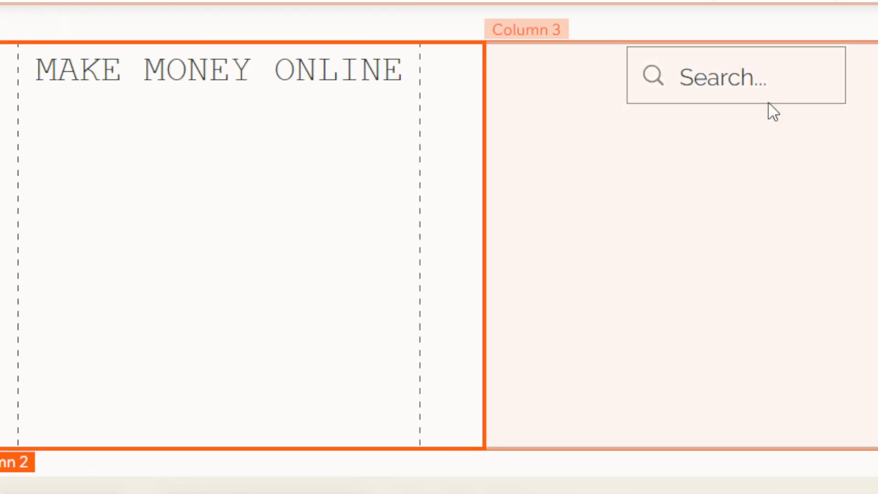
Delete the Wix Site Search box from the site header.
left_click(756, 99)
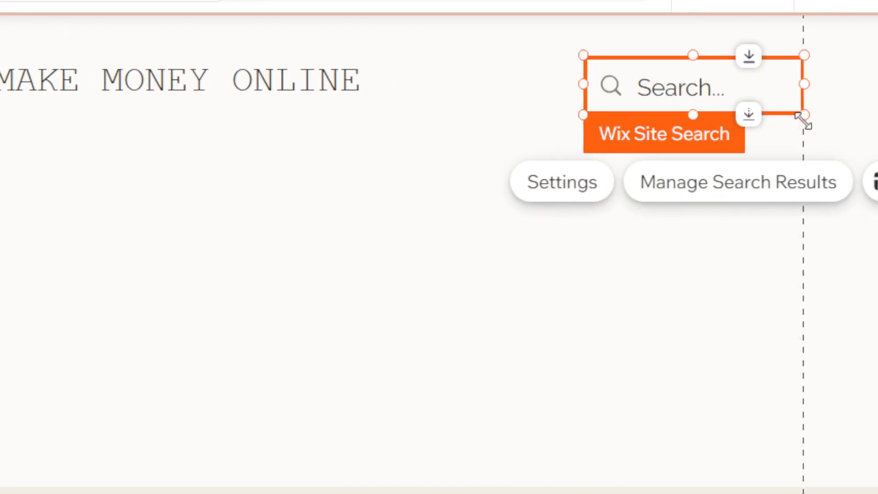
right_click(693, 87)
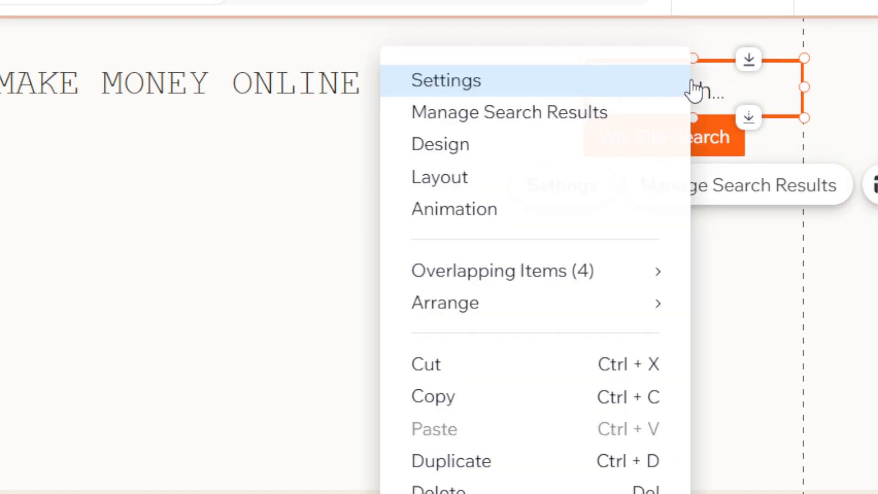
left_click(468, 421)
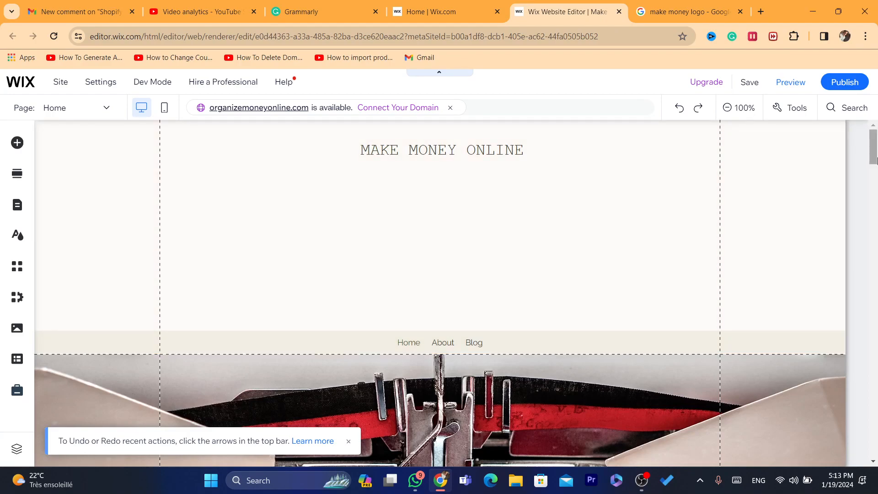
Look over the home page from the welcome title through the Blog Feed section down to the Subscribe section.
left_click_drag(874, 161, 877, 222)
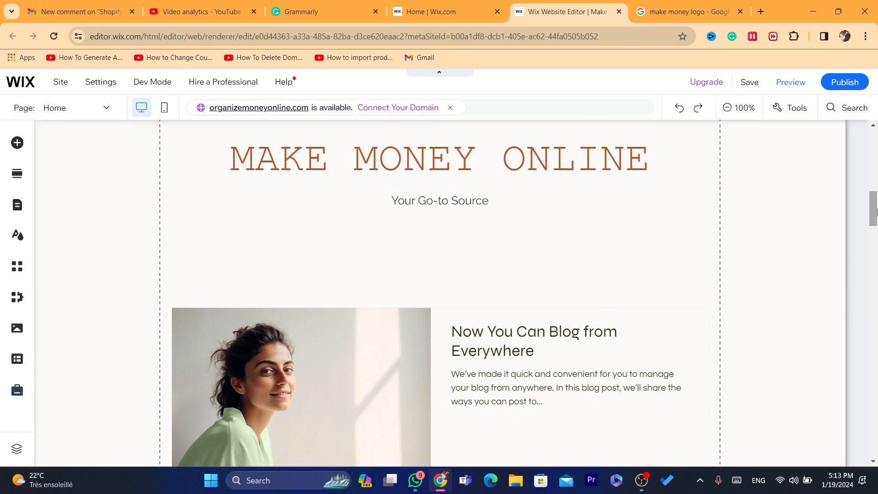
scroll(654, 205, "up", 2)
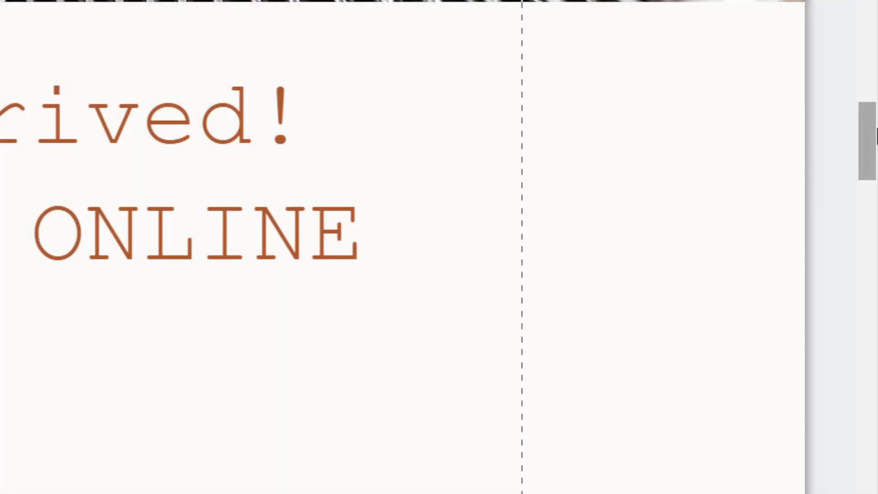
scroll(876, 132, "down", 2)
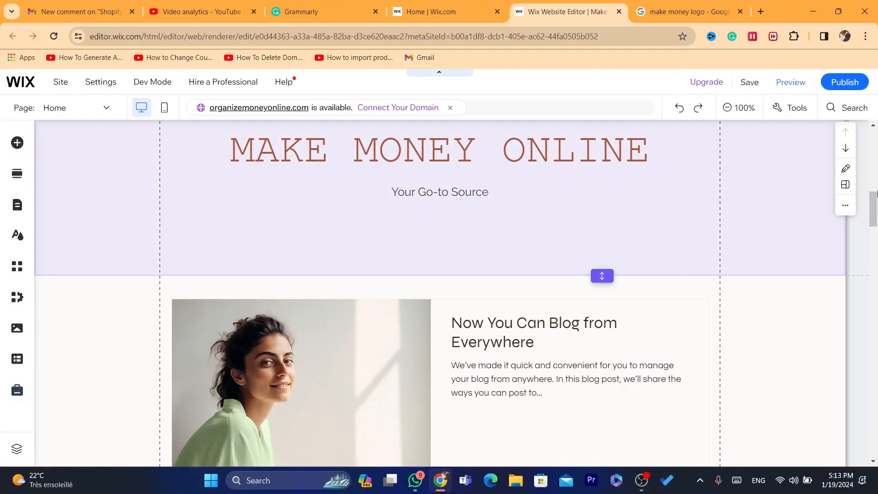
left_click_drag(876, 209, 876, 212)
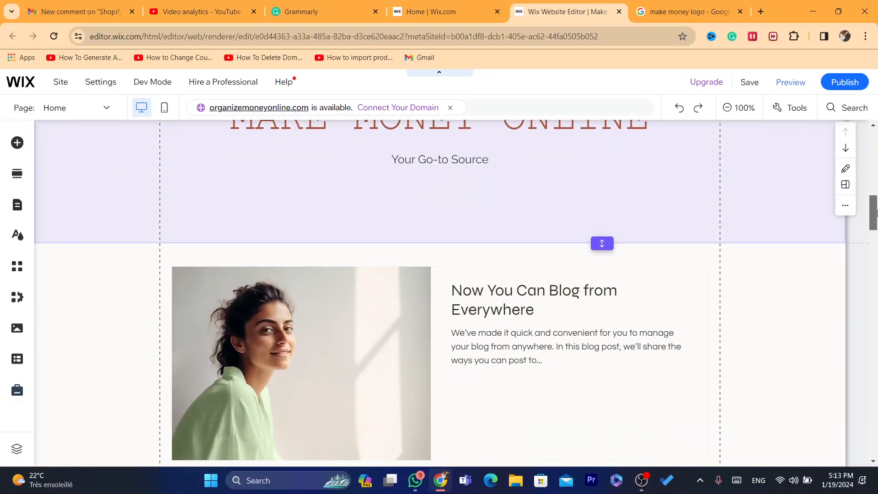
scroll(549, 300, "down", 2)
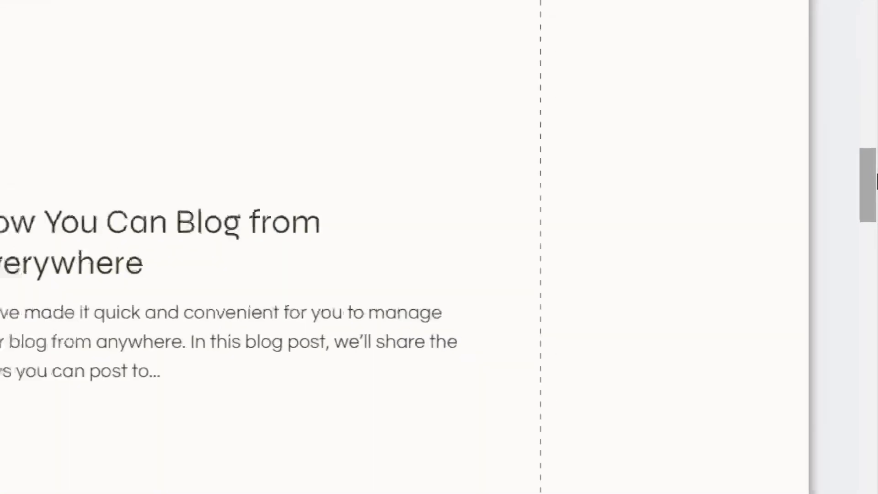
left_click_drag(876, 223, 877, 271)
left_click_drag(876, 309, 877, 360)
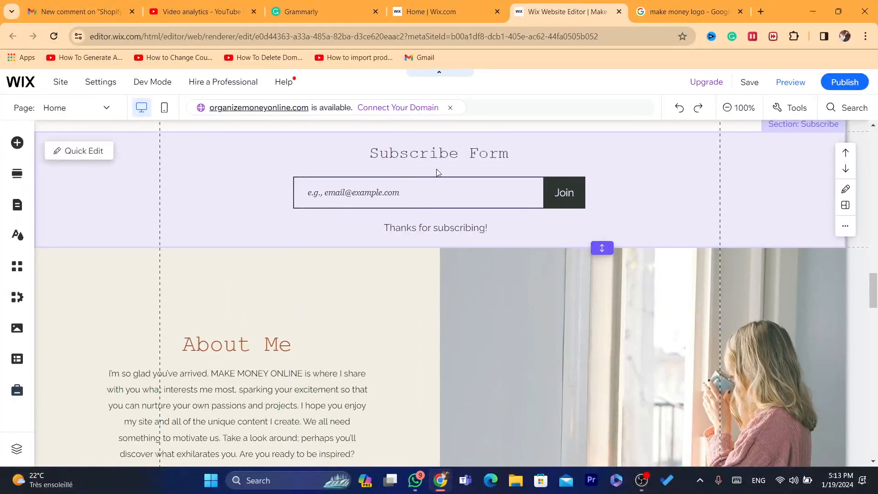
Check the editing options of the email field in the Subscribe Form, leaving the form as it is.
left_click(439, 187)
left_click(438, 187)
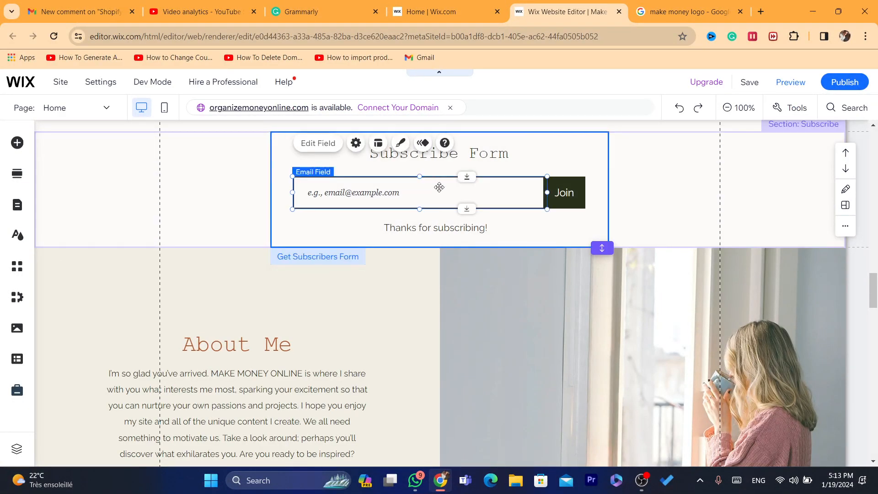
right_click(439, 187)
left_click(365, 302)
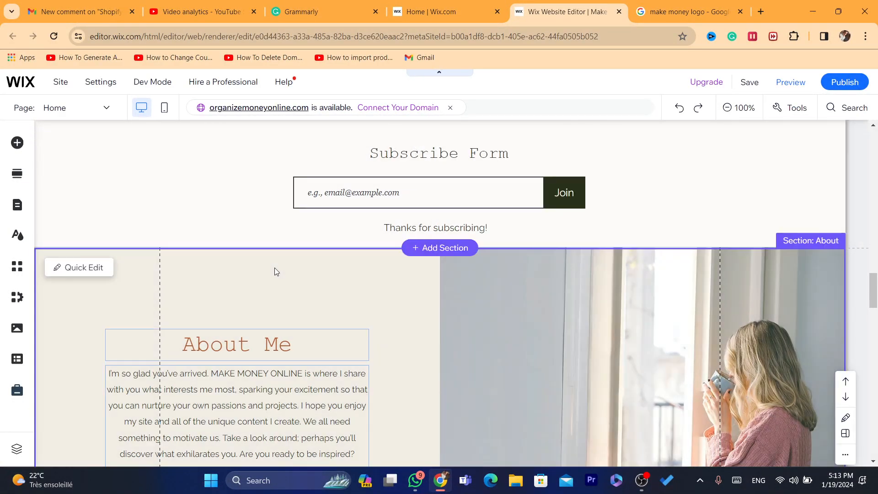
Left-align the About Me paragraph in its text settings.
scroll(876, 310, "down", 2)
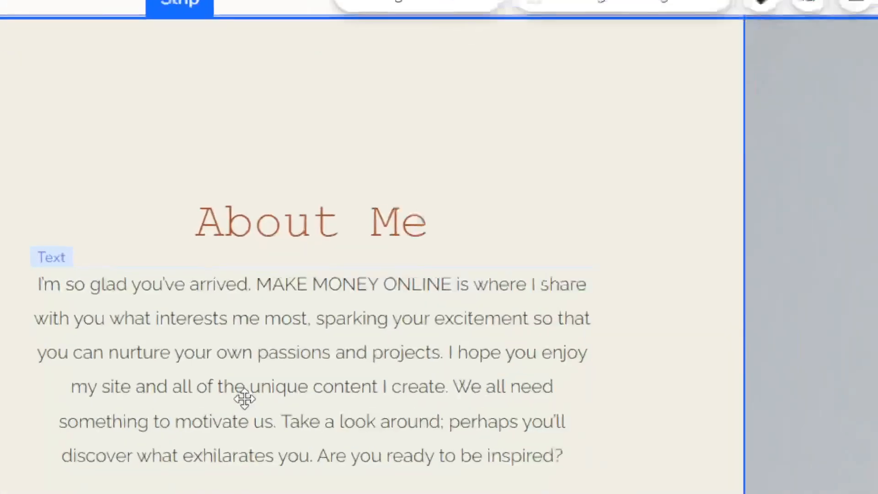
left_click(273, 384)
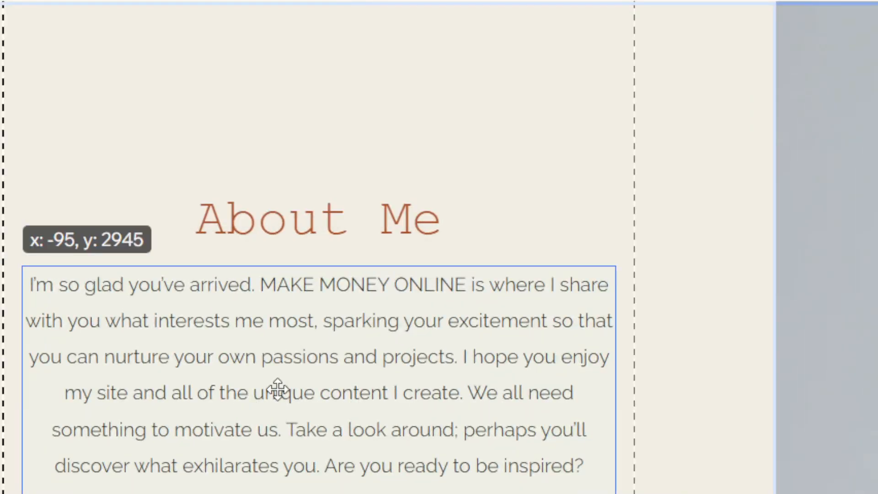
double_click(365, 379)
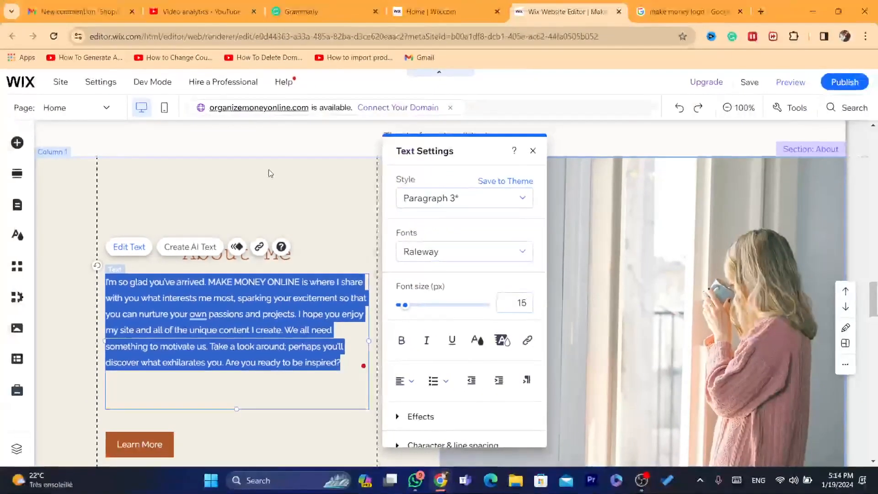
left_click(271, 174)
Check the Family Business section's text and the options offered for its photo.
scroll(874, 334, "down", 5)
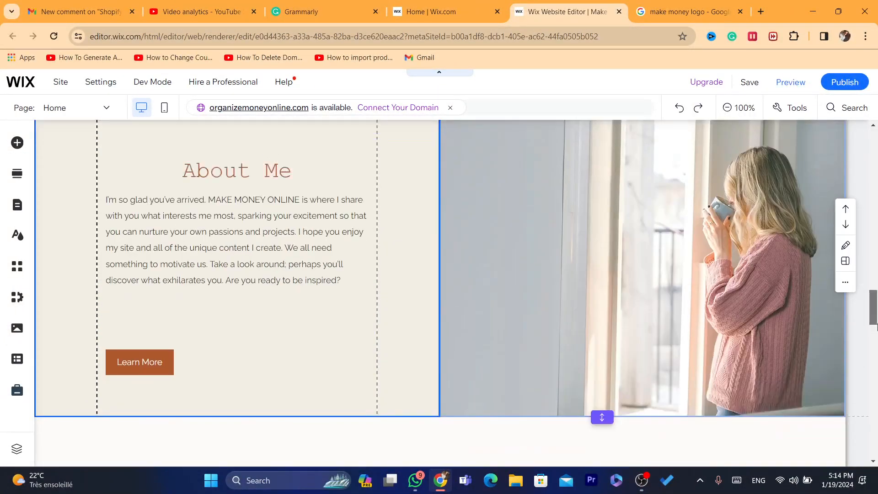
mouse_move(874, 334)
left_mouse_down()
mouse_move(874, 365)
mouse_move(874, 347)
left_mouse_up()
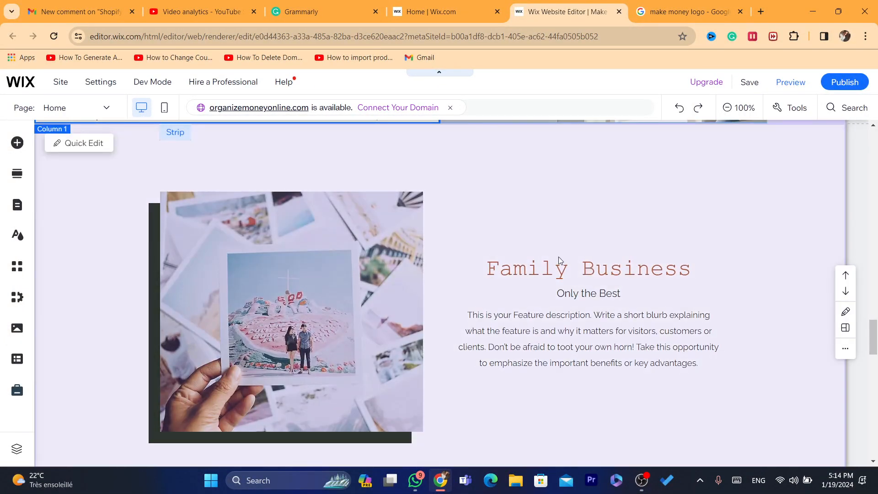
left_click(558, 257)
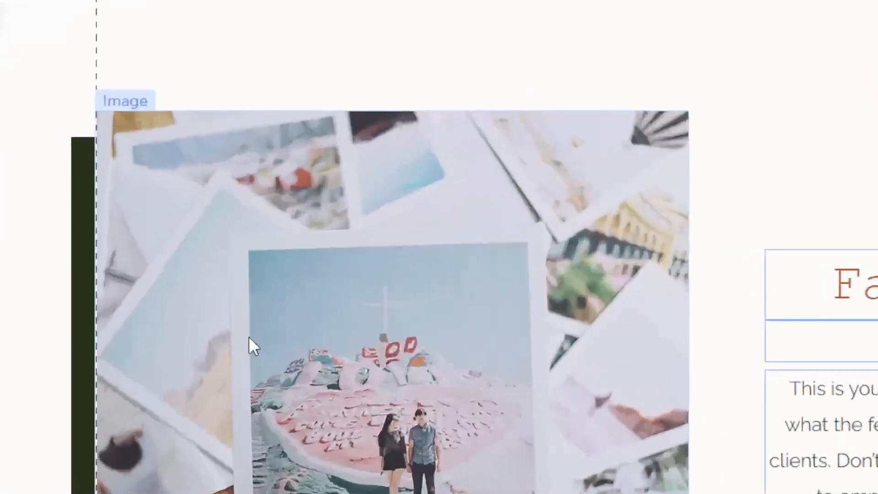
left_click(249, 337)
right_click(439, 322)
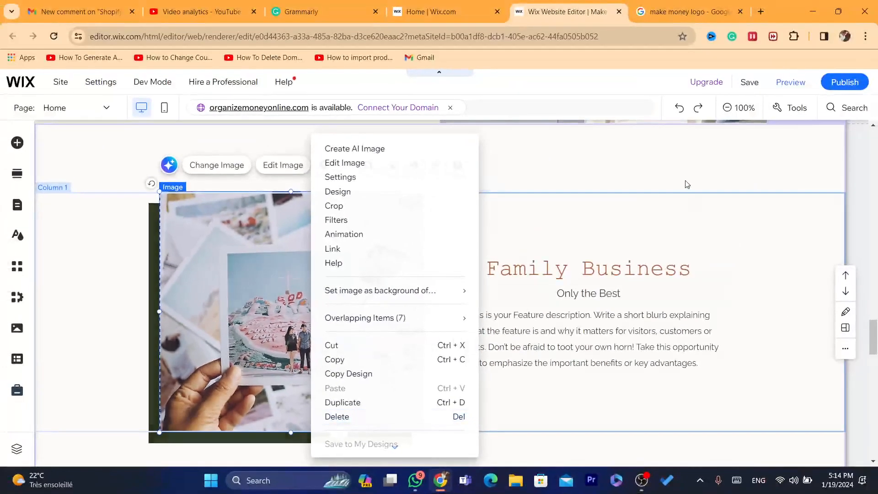
left_click(685, 182)
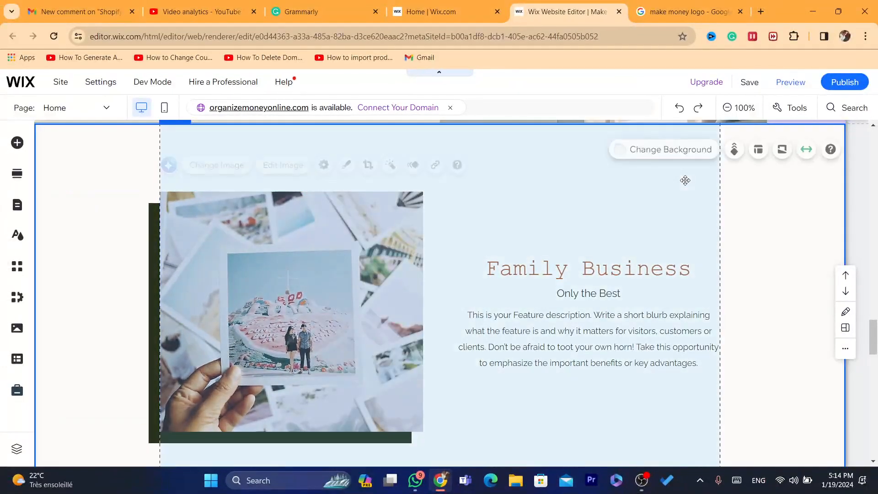
Replace the typewriter background of the Welcome section's strip with the suggested citrus fruit image.
scroll(876, 310, "down", 10)
scroll(862, 241, "up", 5)
scroll(862, 242, "up", 15)
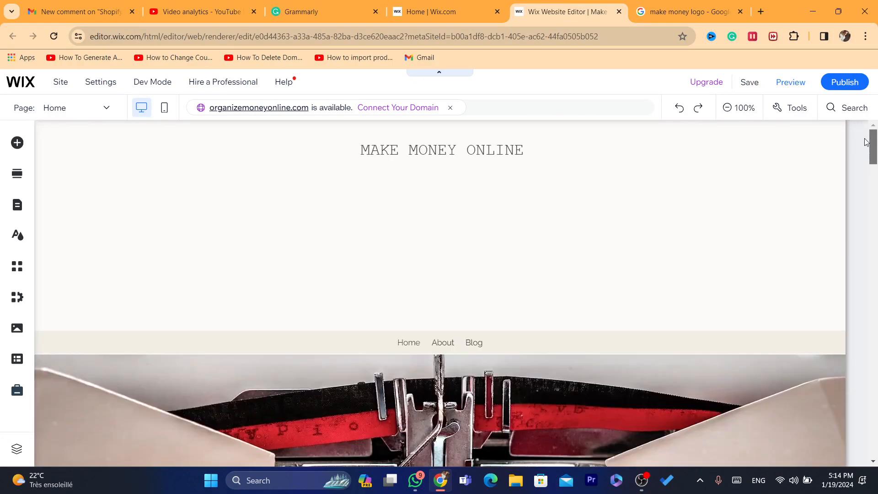
scroll(865, 141, "down", 5)
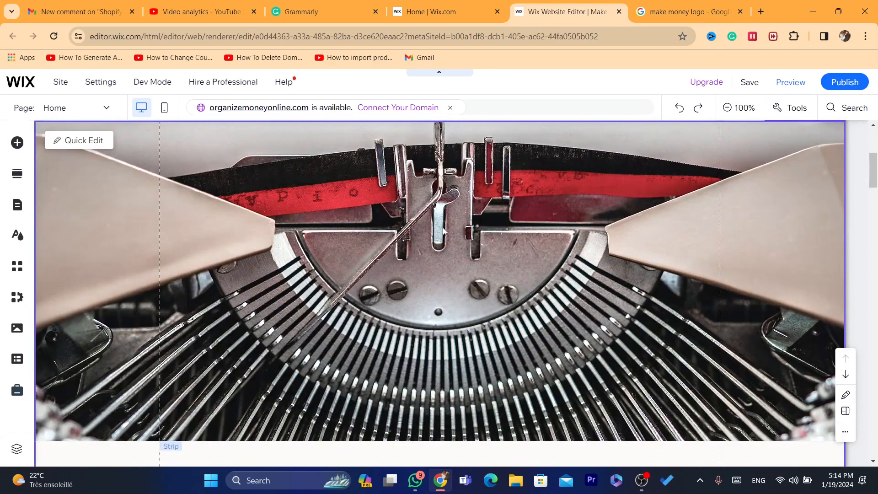
left_click(442, 229)
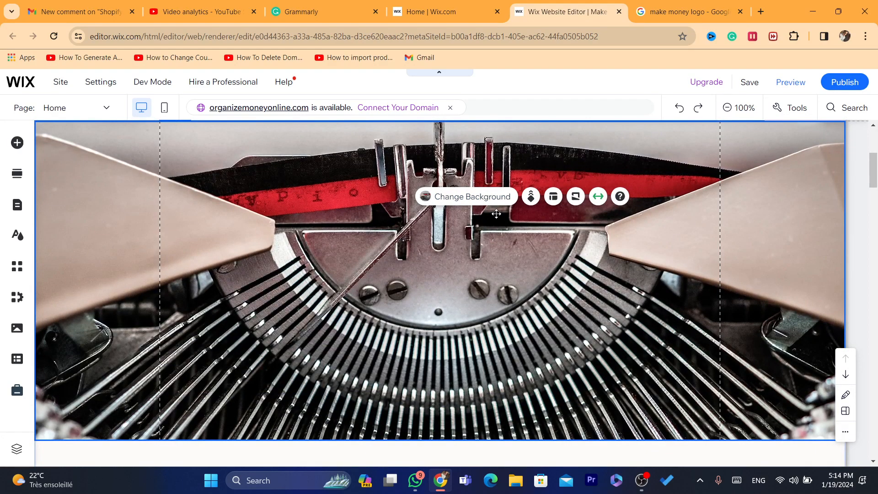
left_click(467, 199)
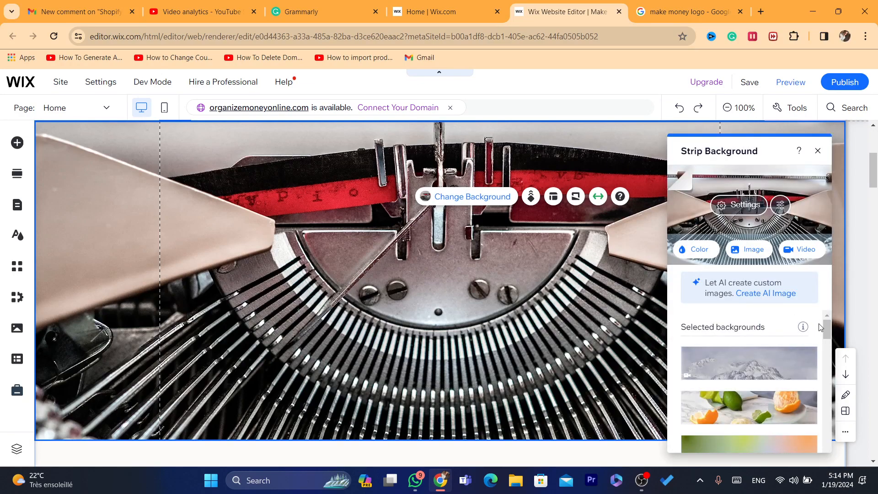
scroll(824, 326, "down", 2)
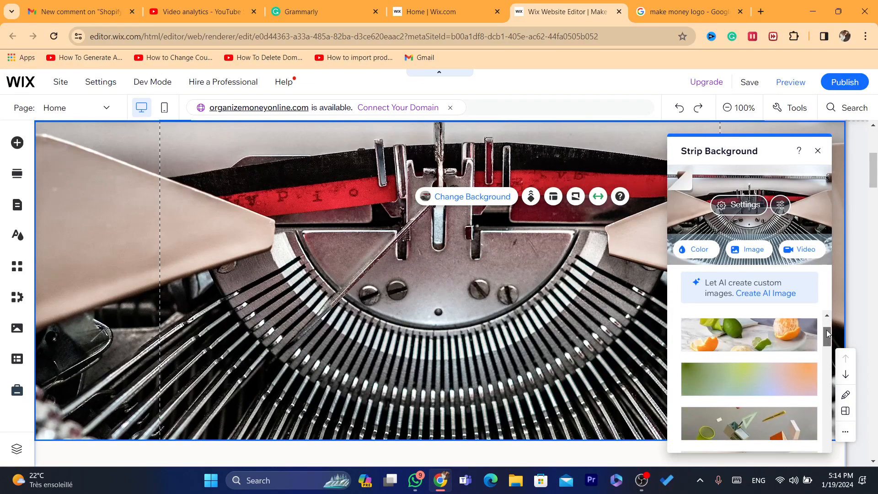
left_click(749, 374)
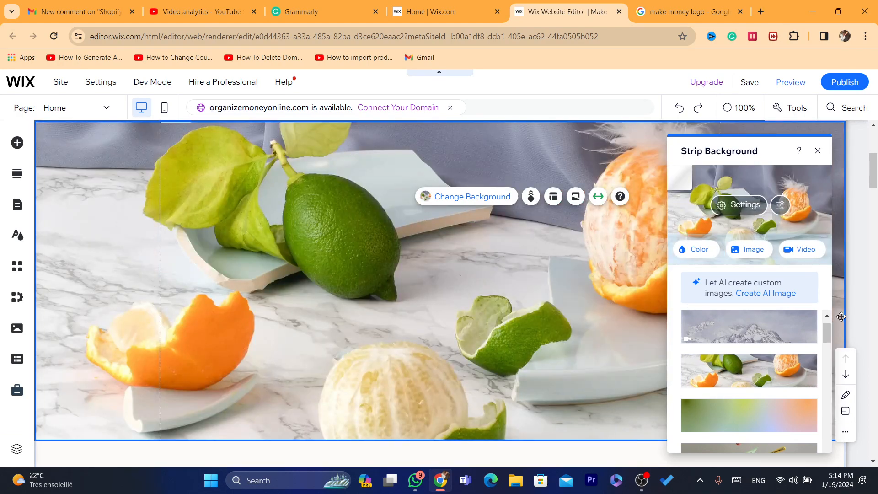
Generate an AI image for the strip background with the description "make money" in the Illustration style.
scroll(827, 328, "down", 1)
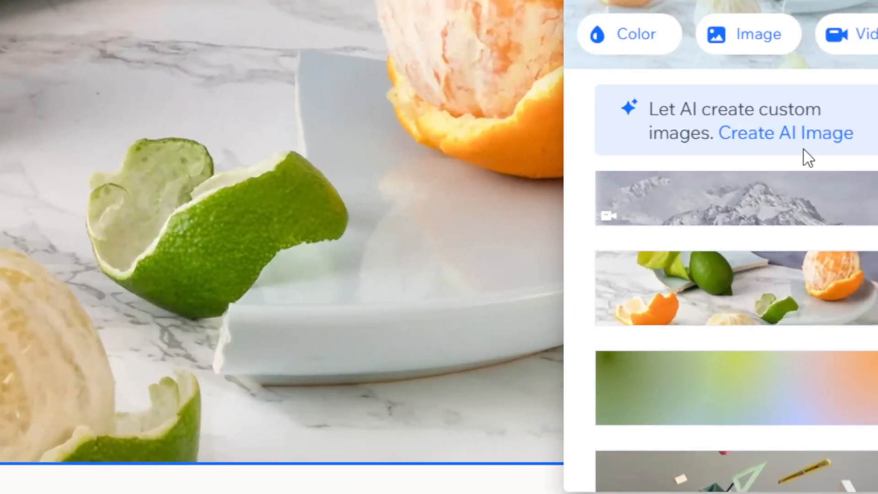
left_click(795, 137)
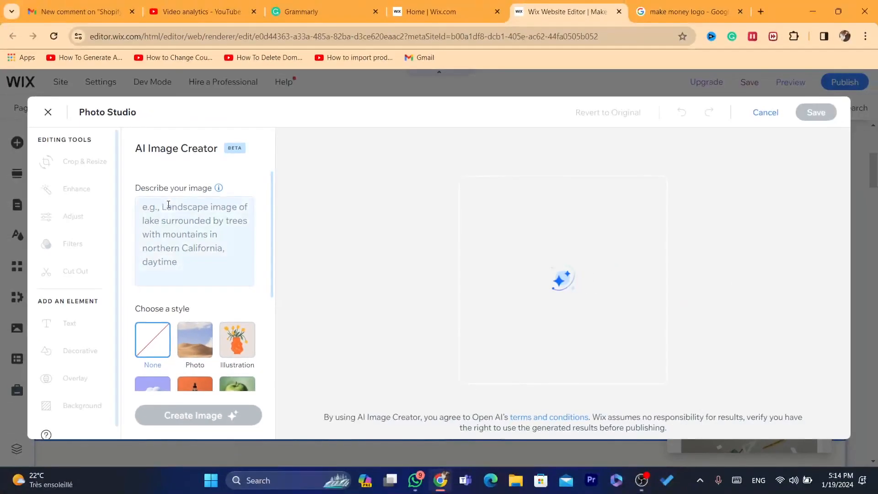
left_click(171, 222)
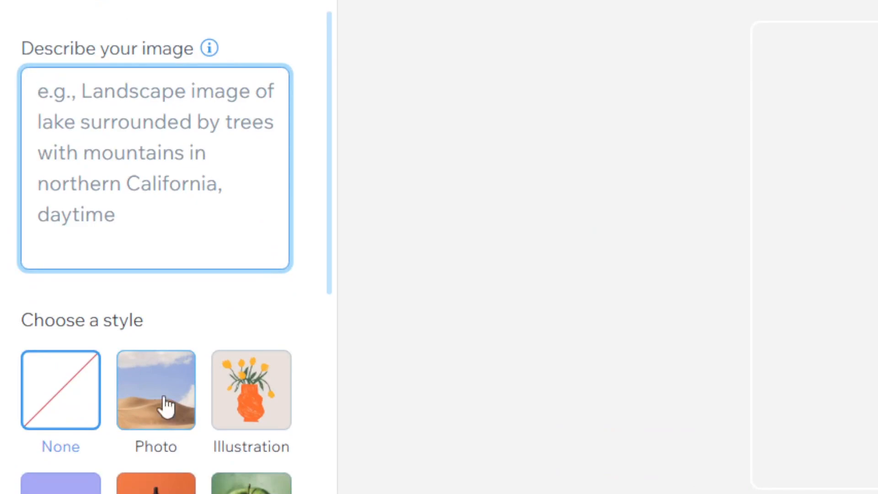
left_click(198, 352)
left_click(263, 416)
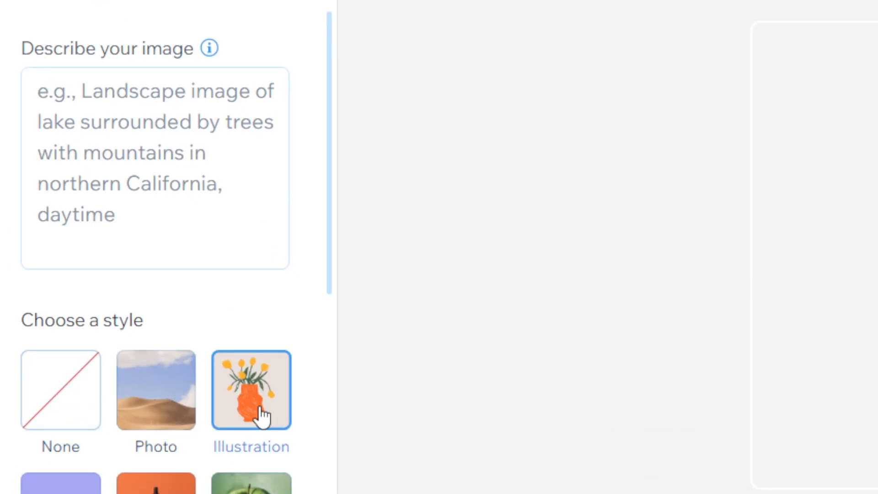
left_click(112, 190)
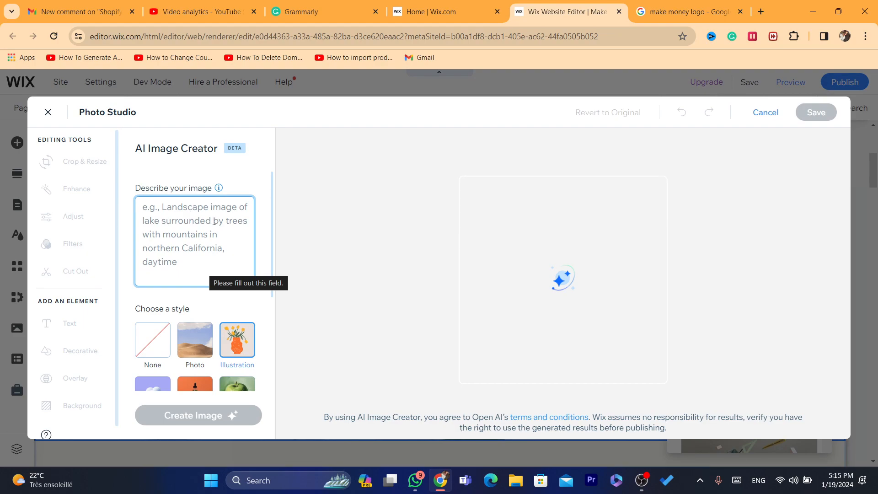
type("make money")
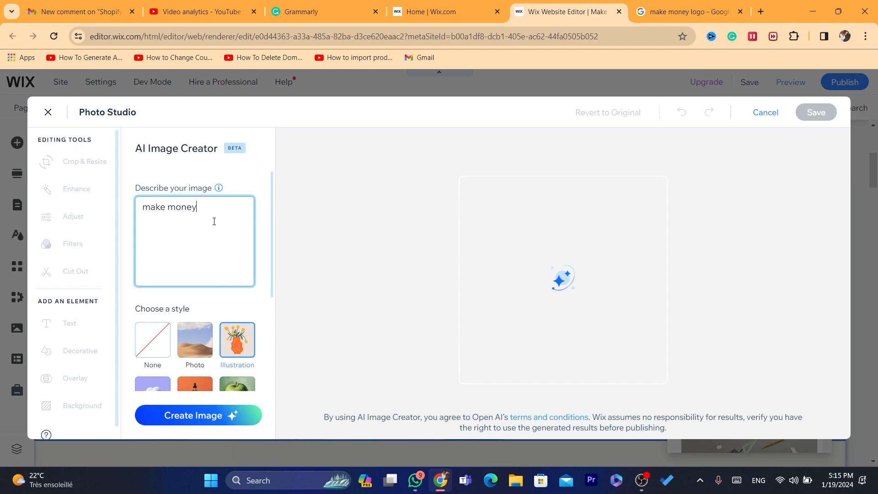
left_click(229, 415)
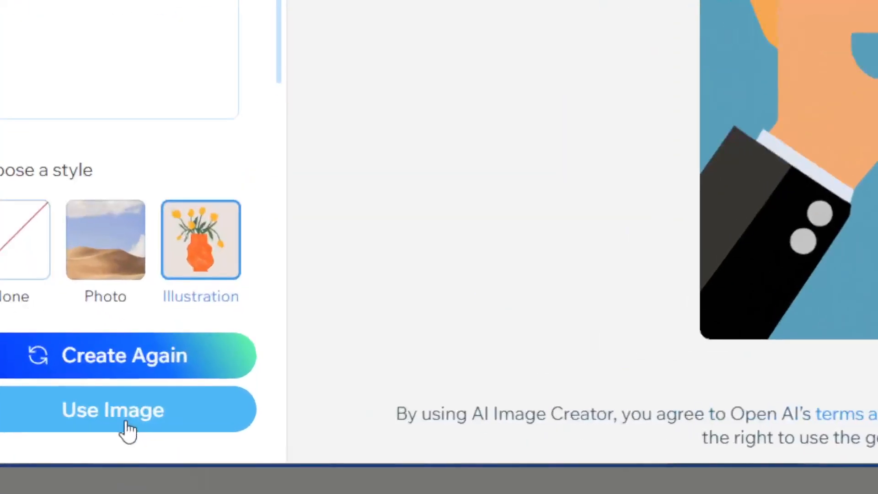
Use and save the generated coin illustration as the Welcome strip's background, and close the background settings.
left_click(181, 419)
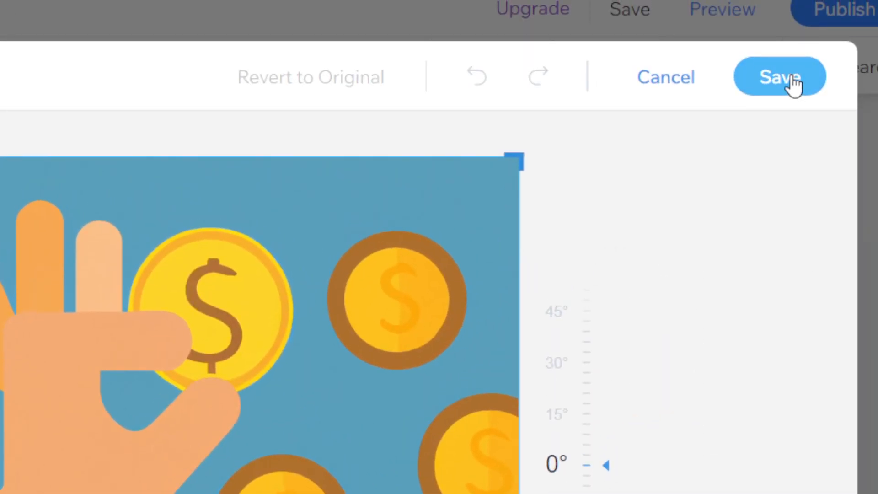
left_click(798, 55)
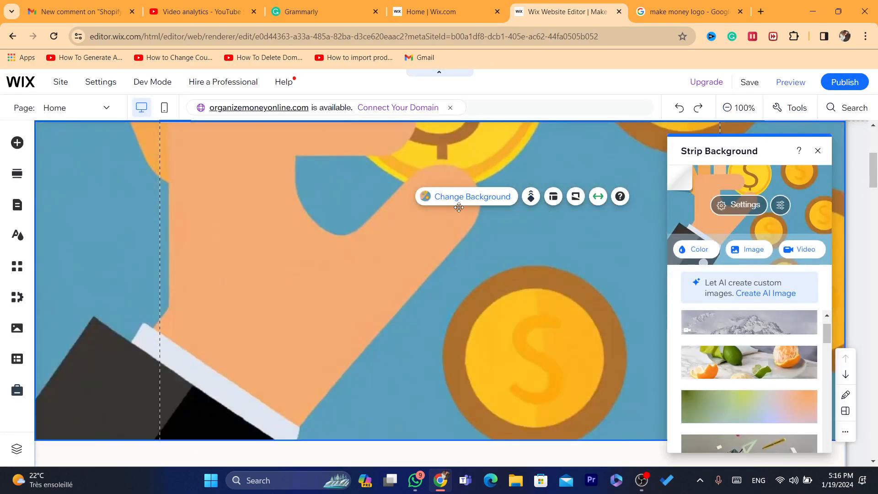
left_click(818, 151)
Set the citrus fruit image as the background of the header column behind the MAKE MONEY ONLINE title.
left_click_drag(872, 170, 866, 51)
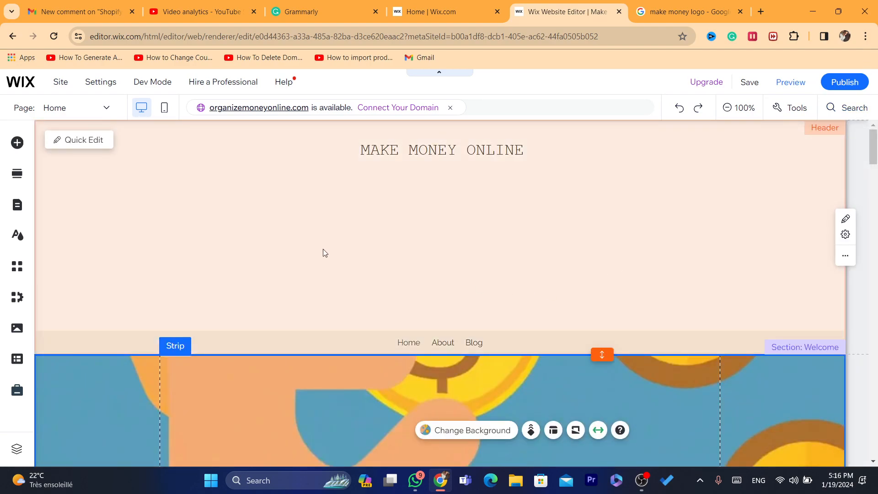
left_click(323, 249)
left_click(491, 242)
left_click(492, 242)
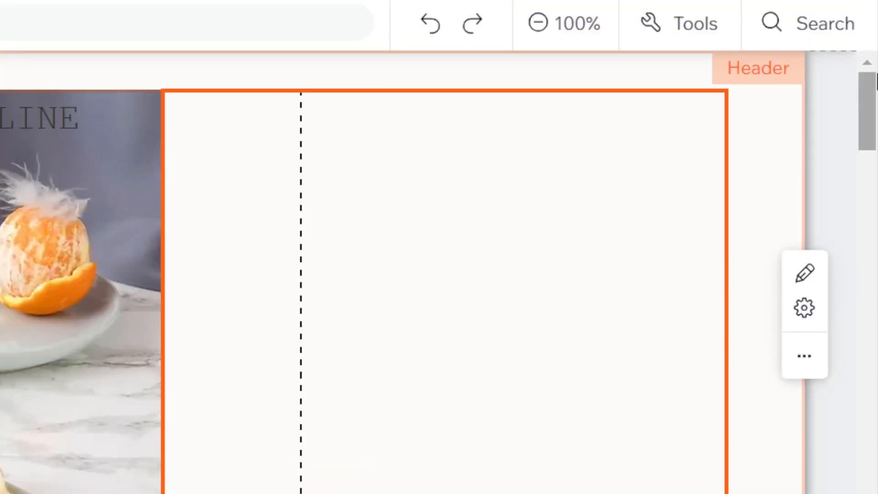
Delete the "Your Go-to Source" subtitle below the MAKE MONEY ONLINE heading in the Welcome section.
scroll(403, 270, "down", 5)
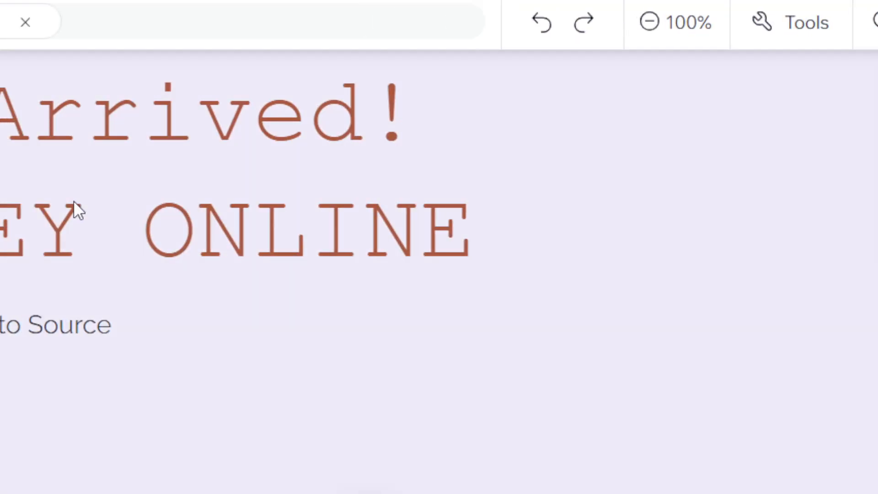
left_click(73, 200)
left_click(75, 326)
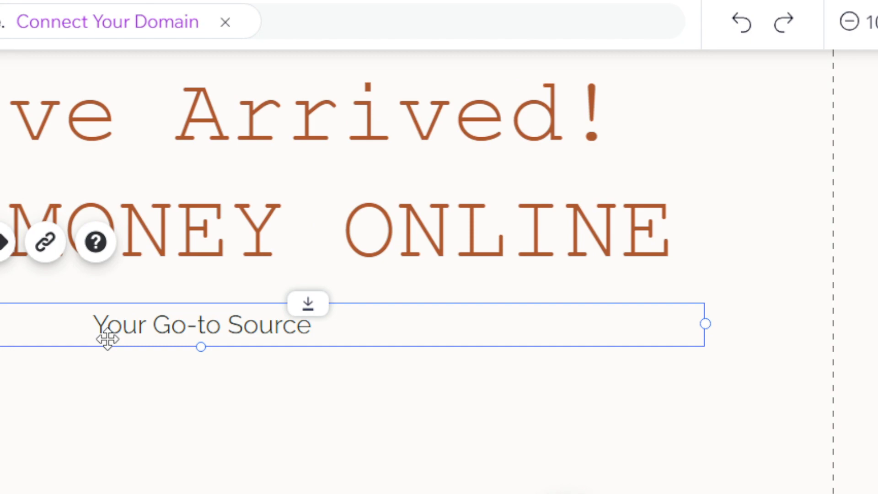
key("Delete")
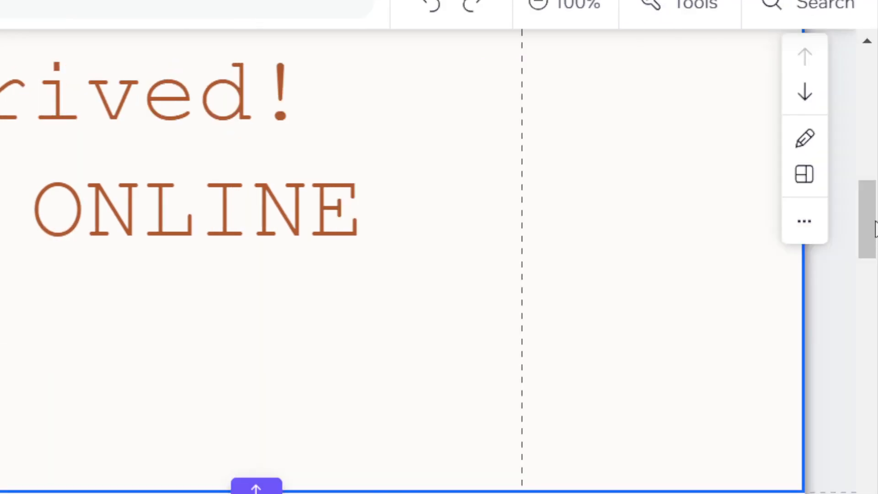
Select the blog post feed in the blog section to inspect its options, and return to the page header.
scroll(874, 229, "down", 5)
left_click(186, 406)
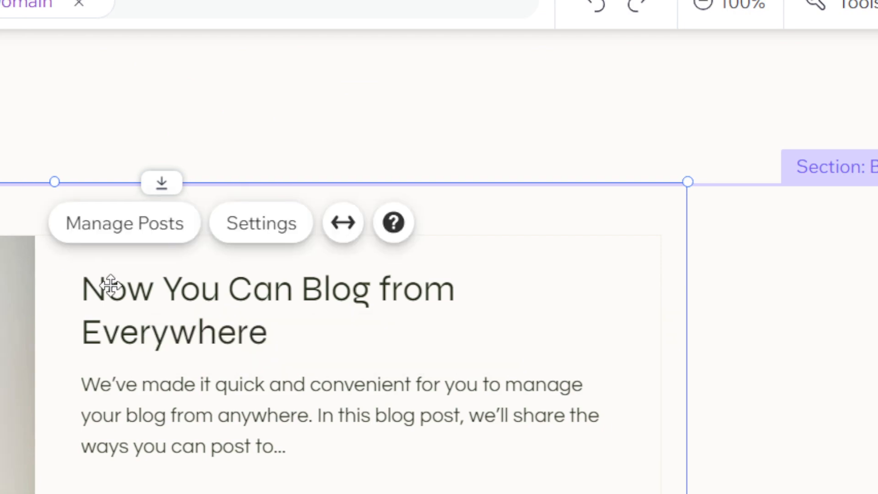
mouse_move(230, 305)
left_mouse_down()
mouse_move(310, 330)
mouse_move(119, 286)
mouse_move(166, 188)
mouse_move(101, 298)
mouse_move(104, 284)
left_mouse_up()
left_click_drag(874, 247, 874, 143)
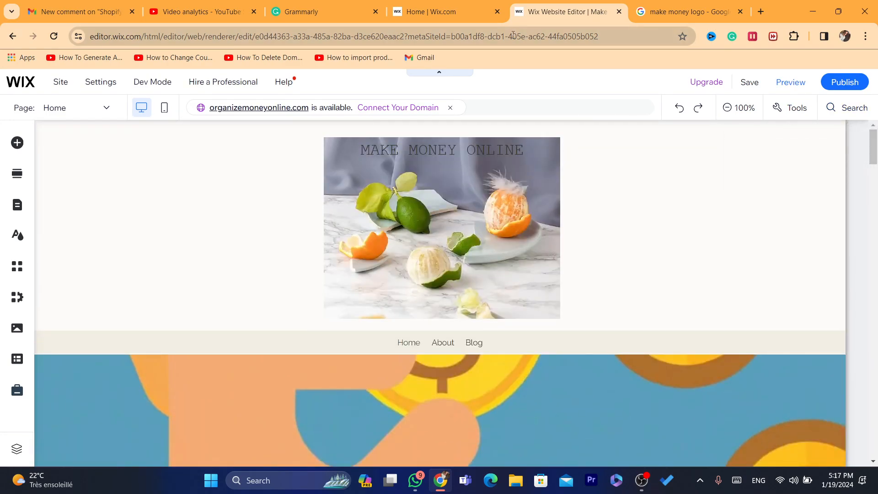
left_click(624, 37)
left_click(625, 36)
left_click(706, 223)
left_click_drag(877, 144, 877, 148)
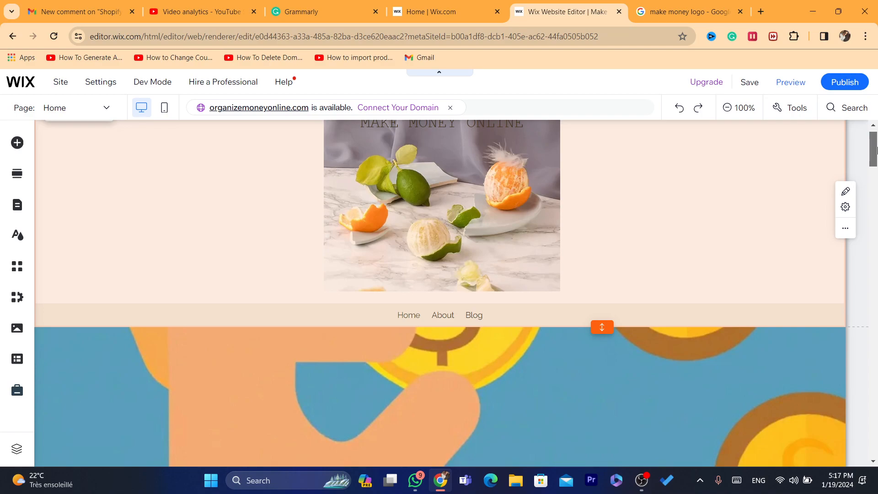
left_click_drag(877, 149, 877, 150)
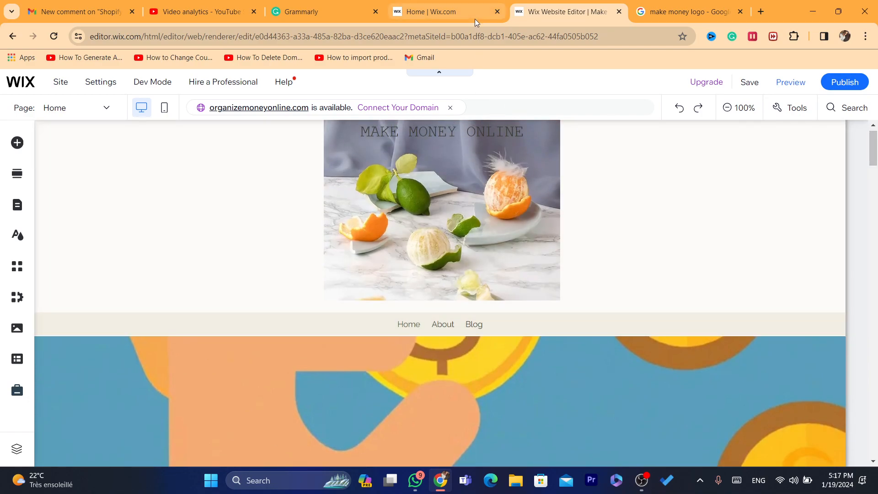
left_click(520, 34)
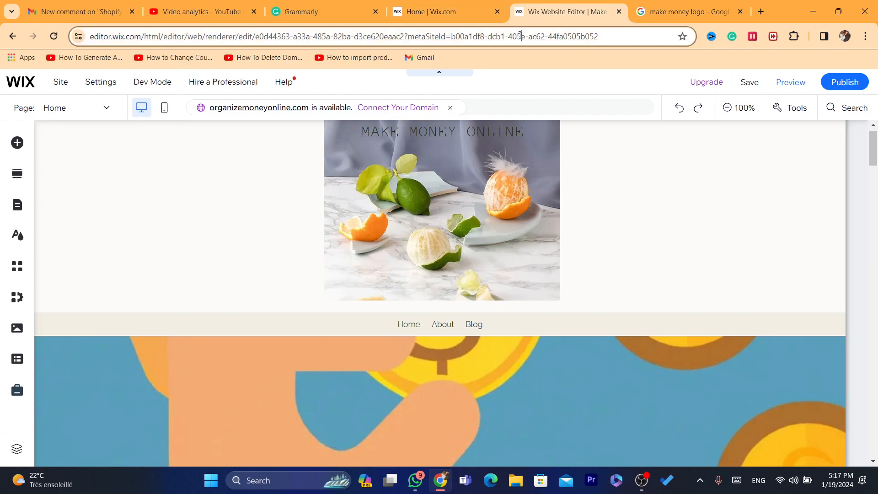
left_click(598, 45)
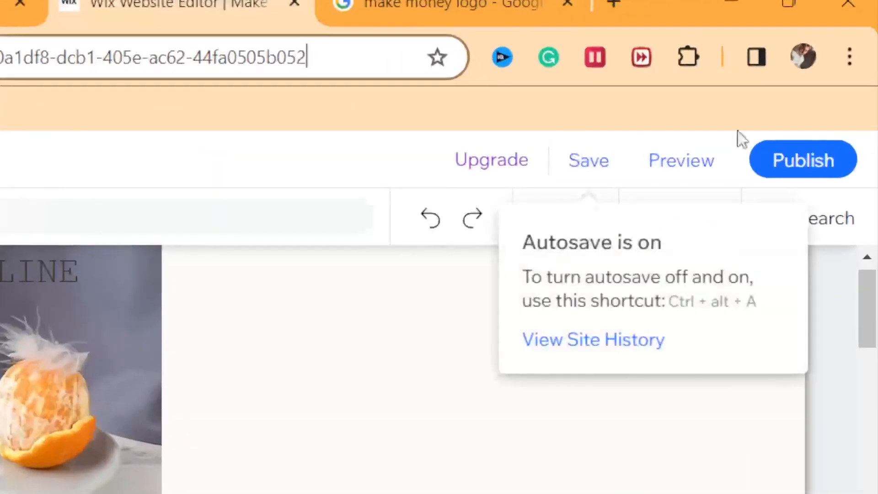
Publish the website with its latest changes.
left_click(821, 161)
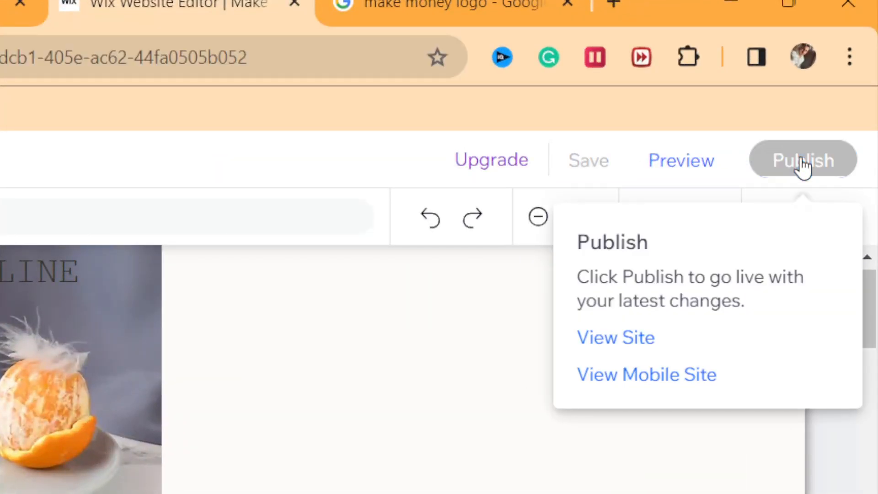